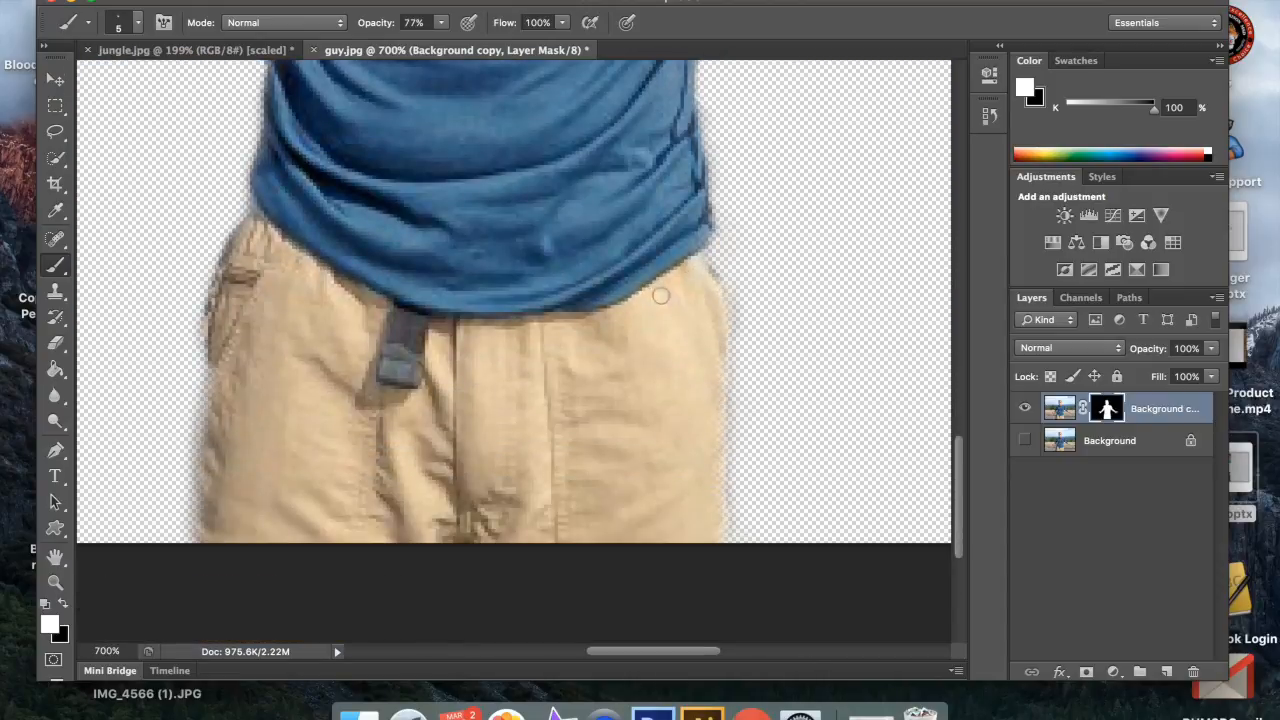
# Step: Copy the masked man layer from guy.jpg into jungle.jpg and place him along the right side of the scene
pyautogui.scroll(2, 700, 368)
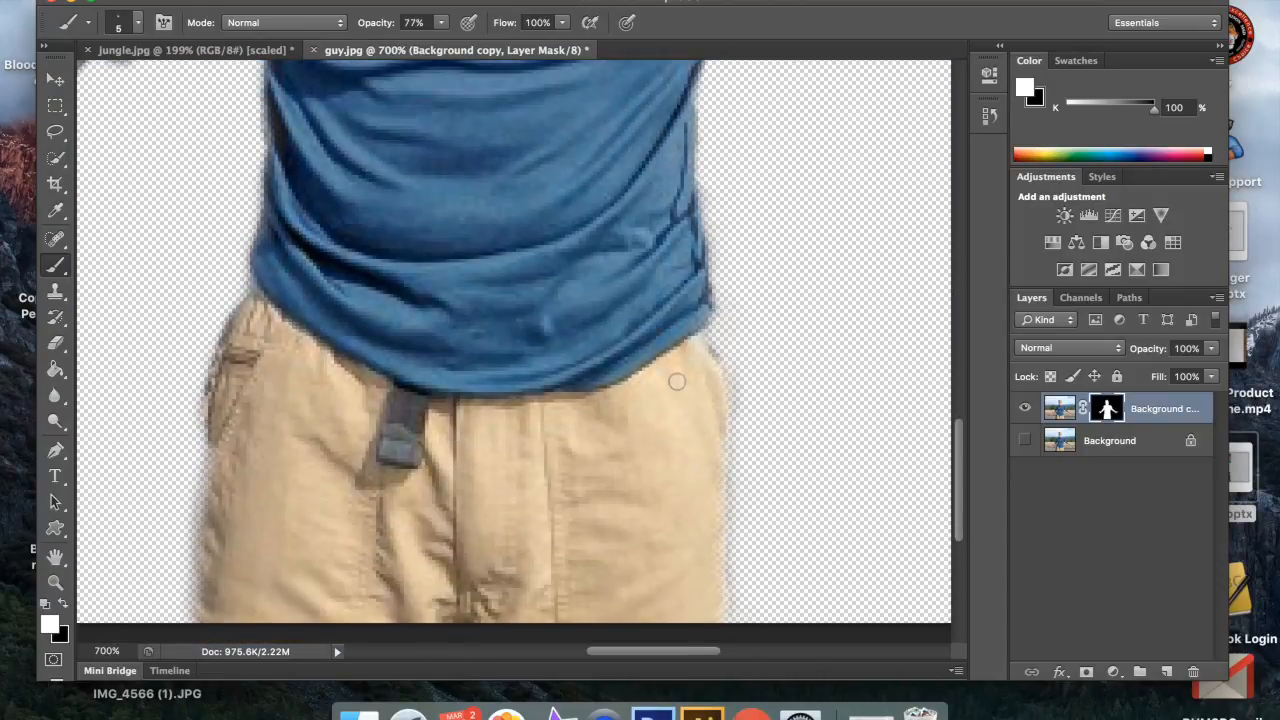
pyautogui.scroll(-6, 680, 376)
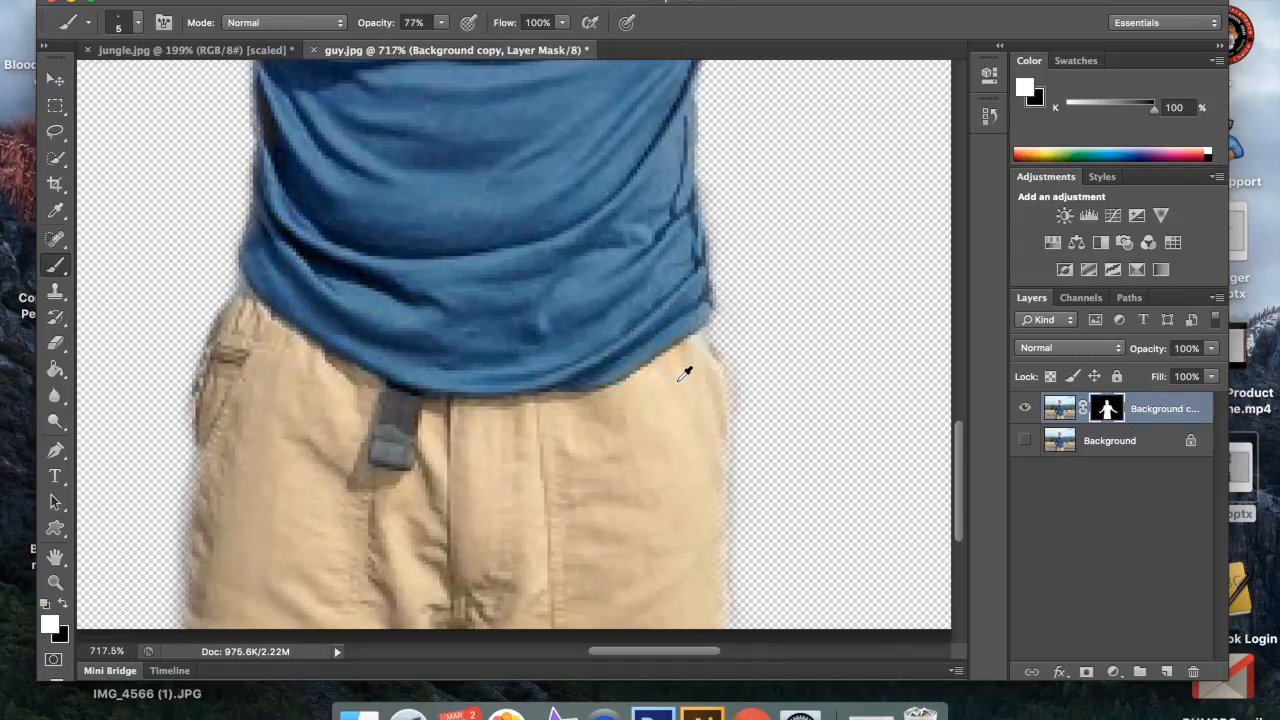
pyautogui.scroll(-1, 685, 372)
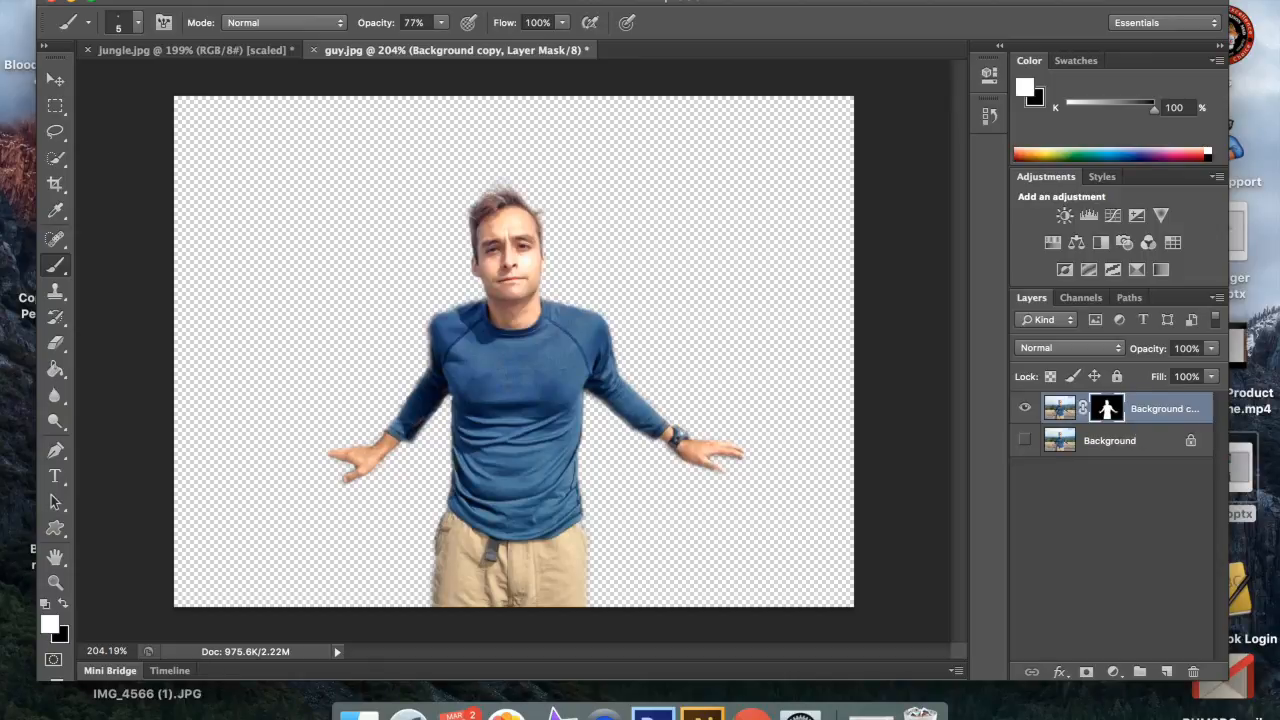
pyautogui.click(190, 50)
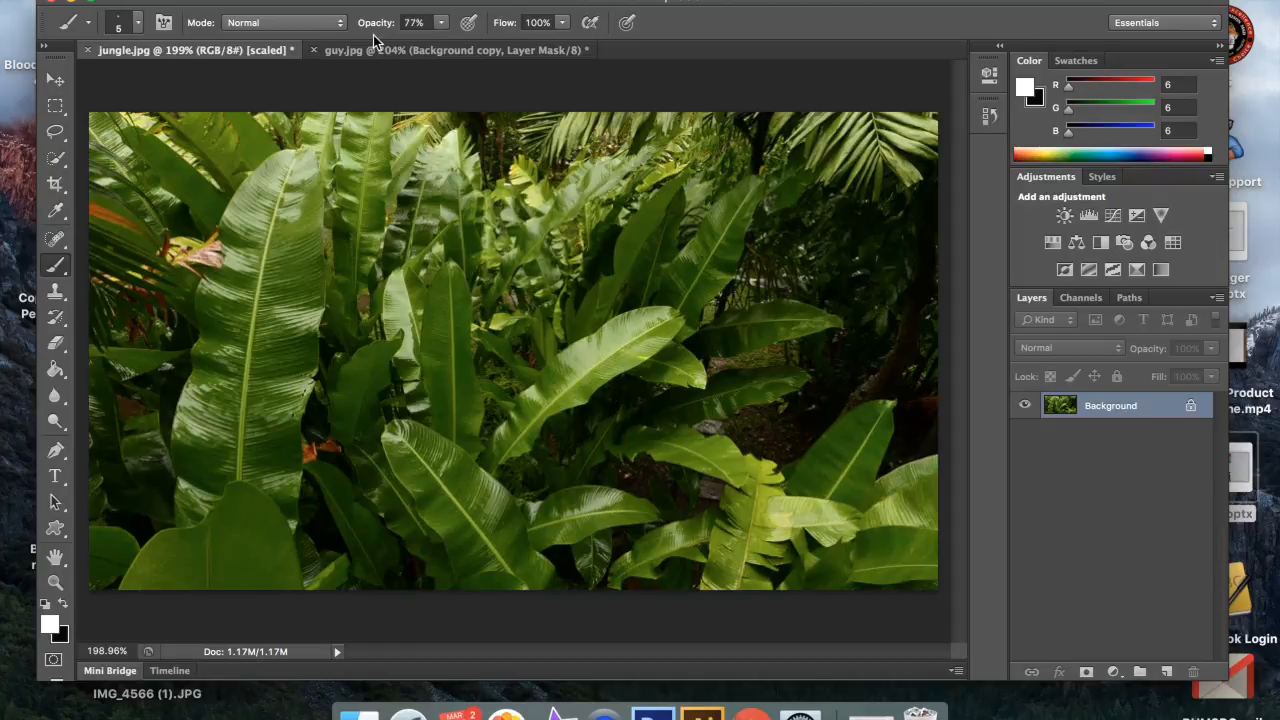
pyautogui.click(369, 50)
pyautogui.click(56, 81)
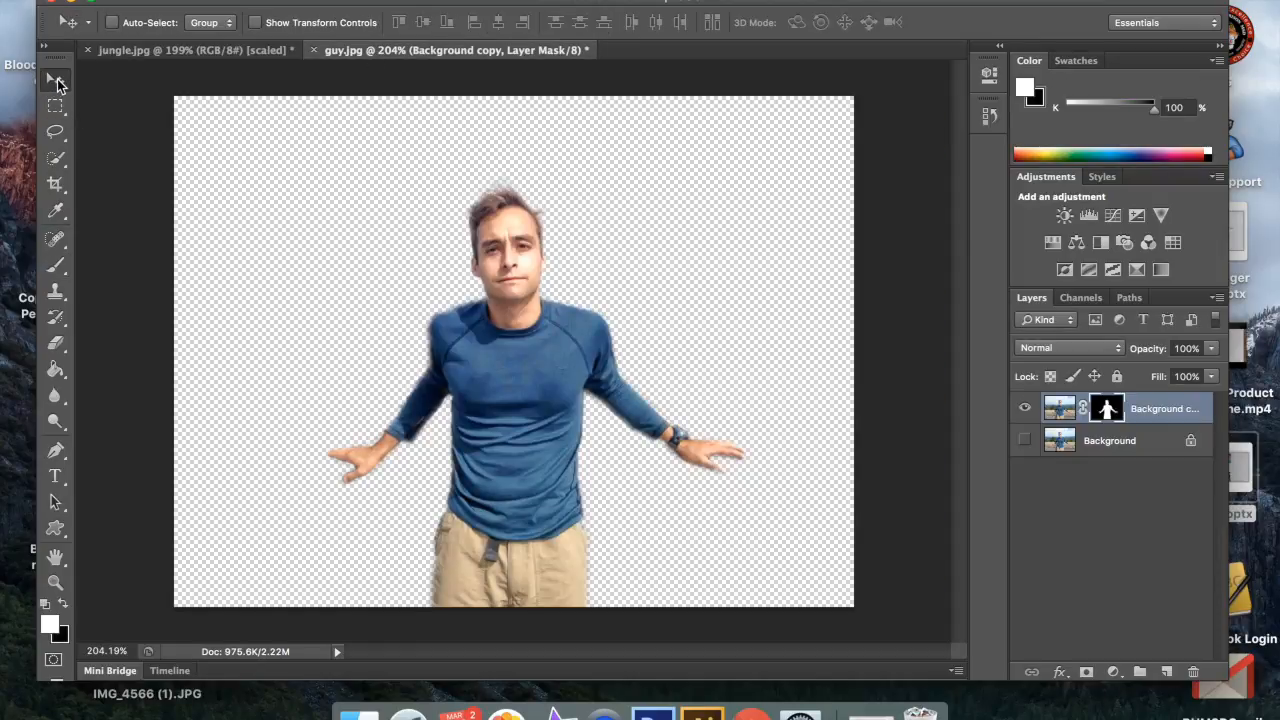
pyautogui.moveTo(501, 360); pyautogui.dragTo(198, 55)
pyautogui.moveTo(568, 368); pyautogui.dragTo(569, 371)
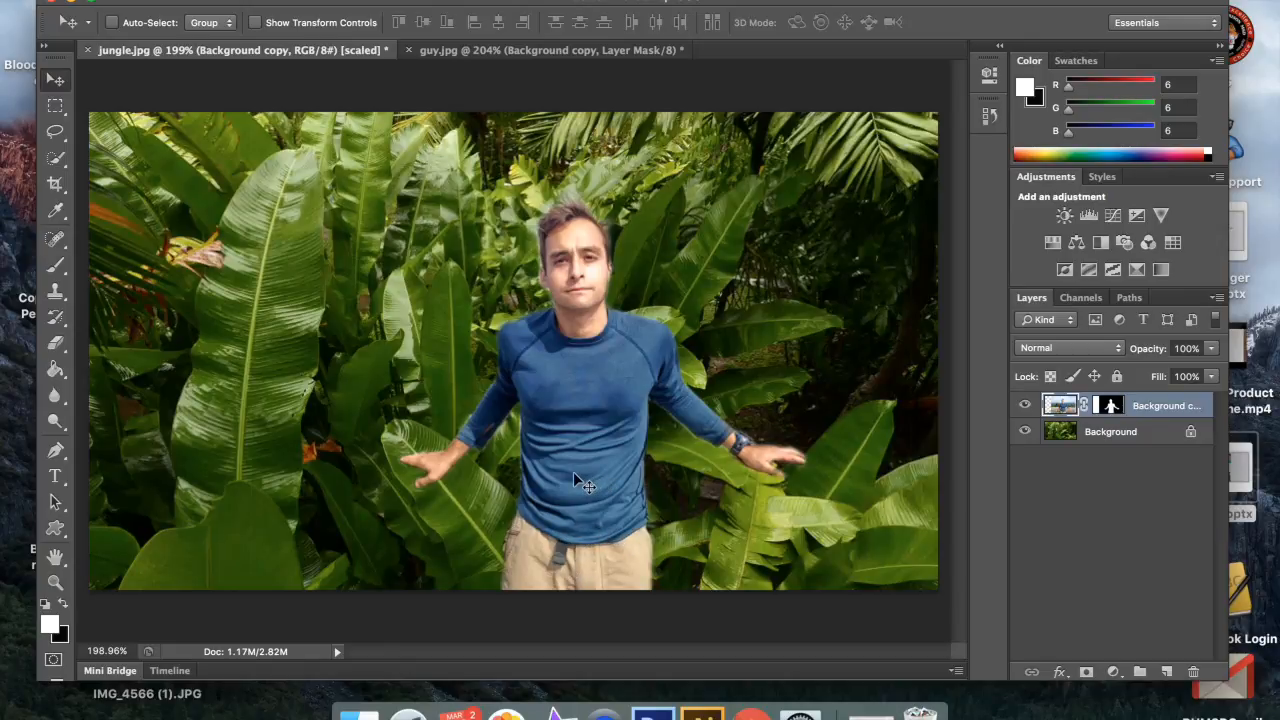
pyautogui.moveTo(573, 471)
pyautogui.mouseDown()
pyautogui.moveTo(544, 294)
pyautogui.moveTo(561, 348)
pyautogui.moveTo(548, 408)
pyautogui.moveTo(551, 384)
pyautogui.moveTo(565, 408)
pyautogui.moveTo(583, 392)
pyautogui.moveTo(845, 370)
pyautogui.moveTo(822, 401)
pyautogui.moveTo(832, 433)
pyautogui.mouseUp()
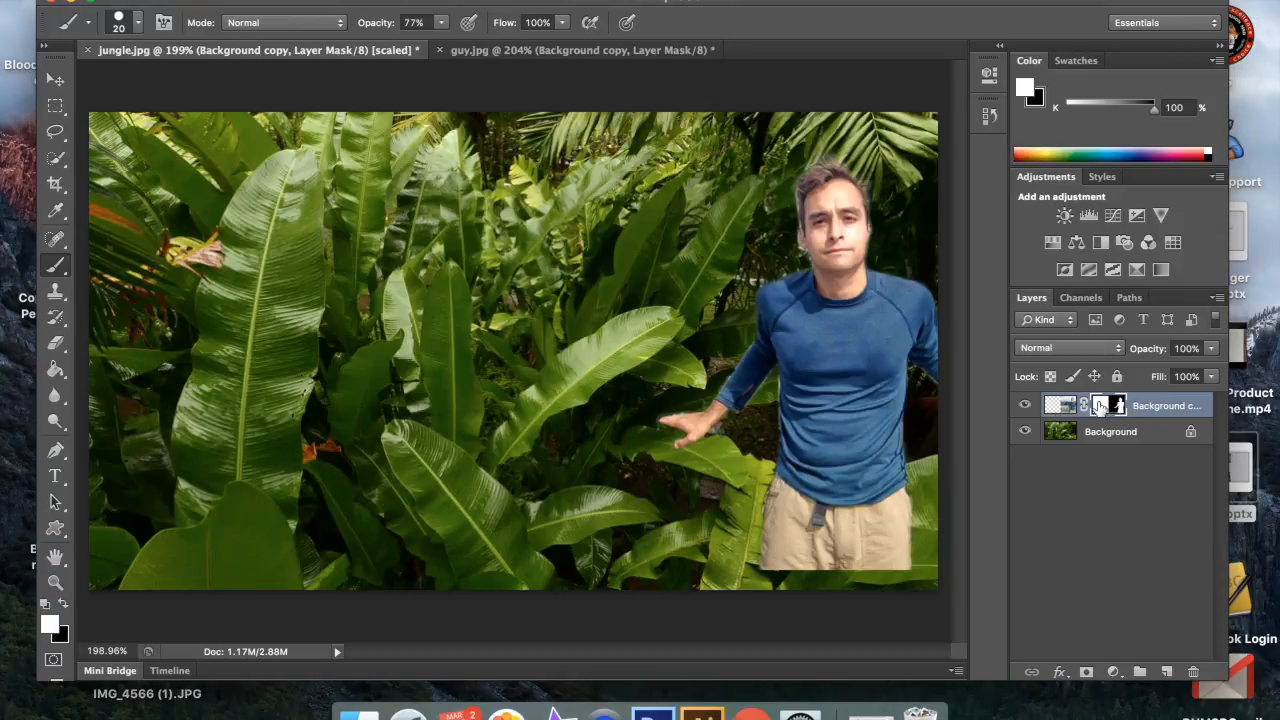
# Step: Paint black on the man's layer mask over his trousers so the jungle leaves show in front of them
pyautogui.click(1056, 406)
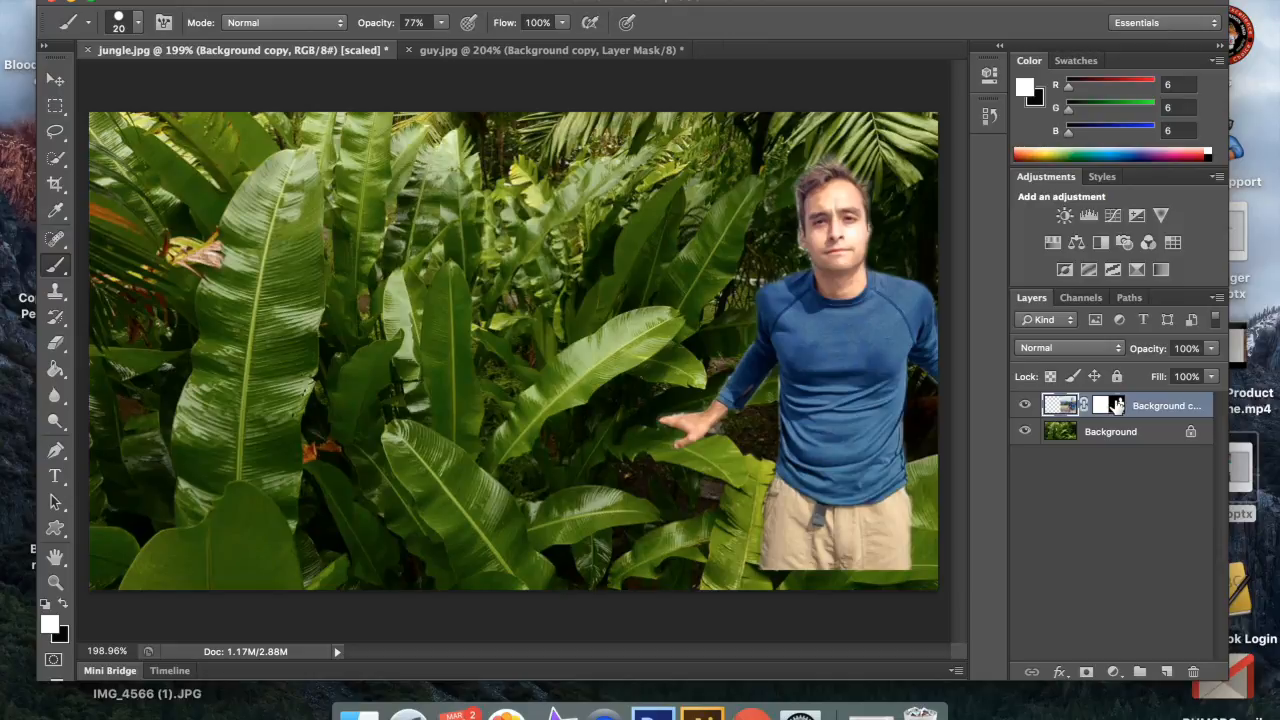
pyautogui.click(1117, 405)
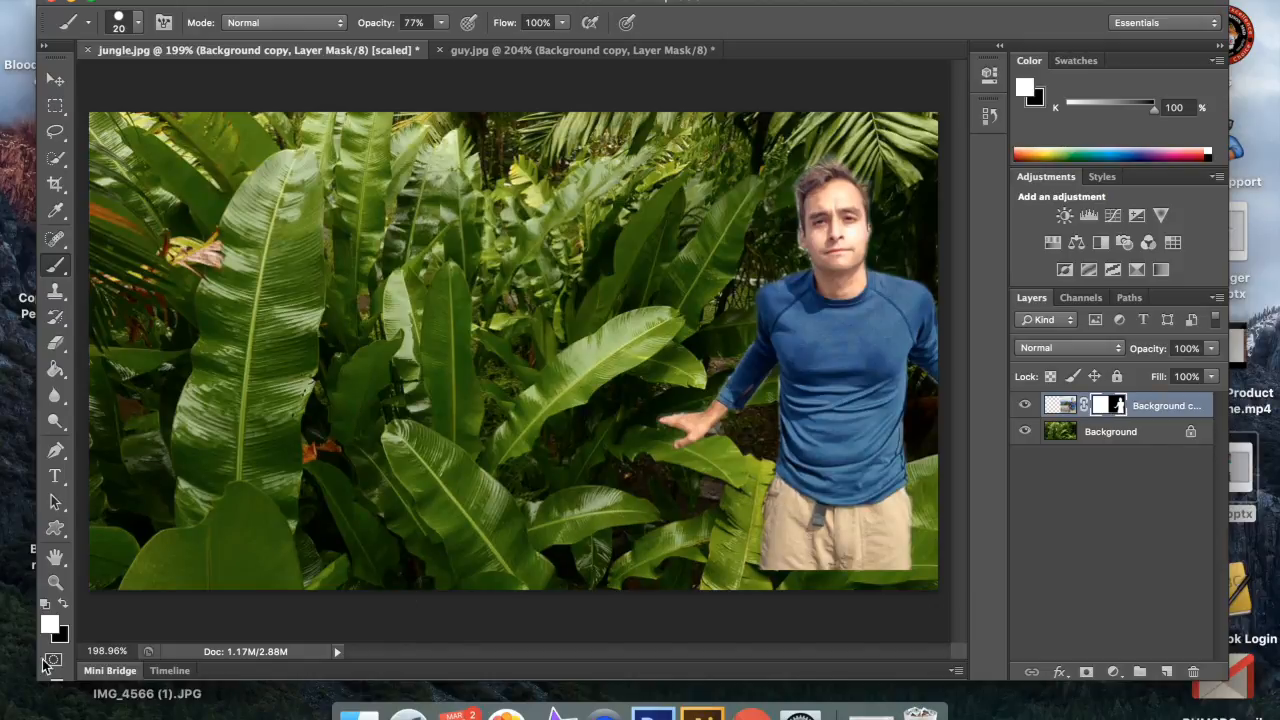
pyautogui.click(64, 603)
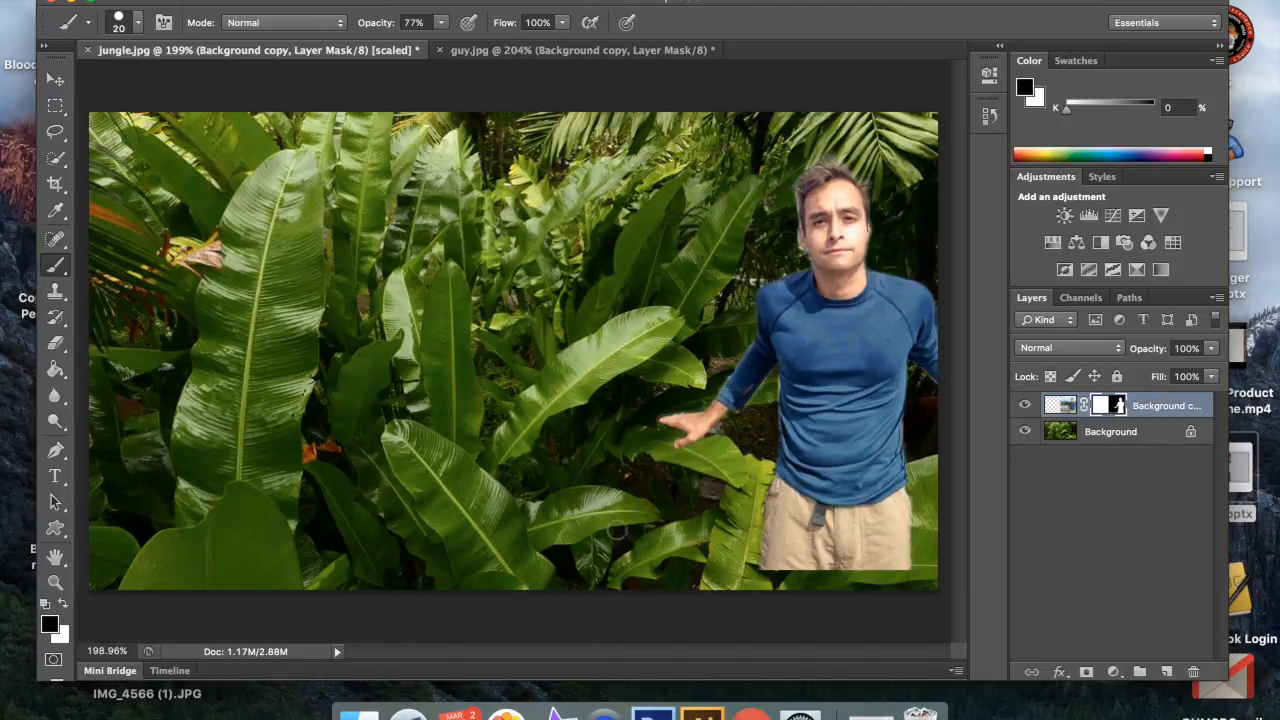
pyautogui.moveTo(779, 490)
pyautogui.mouseDown()
pyautogui.moveTo(766, 563)
pyautogui.moveTo(785, 545)
pyautogui.moveTo(795, 566)
pyautogui.moveTo(905, 560)
pyautogui.moveTo(772, 522)
pyautogui.moveTo(817, 528)
pyautogui.moveTo(783, 506)
pyautogui.mouseUp()
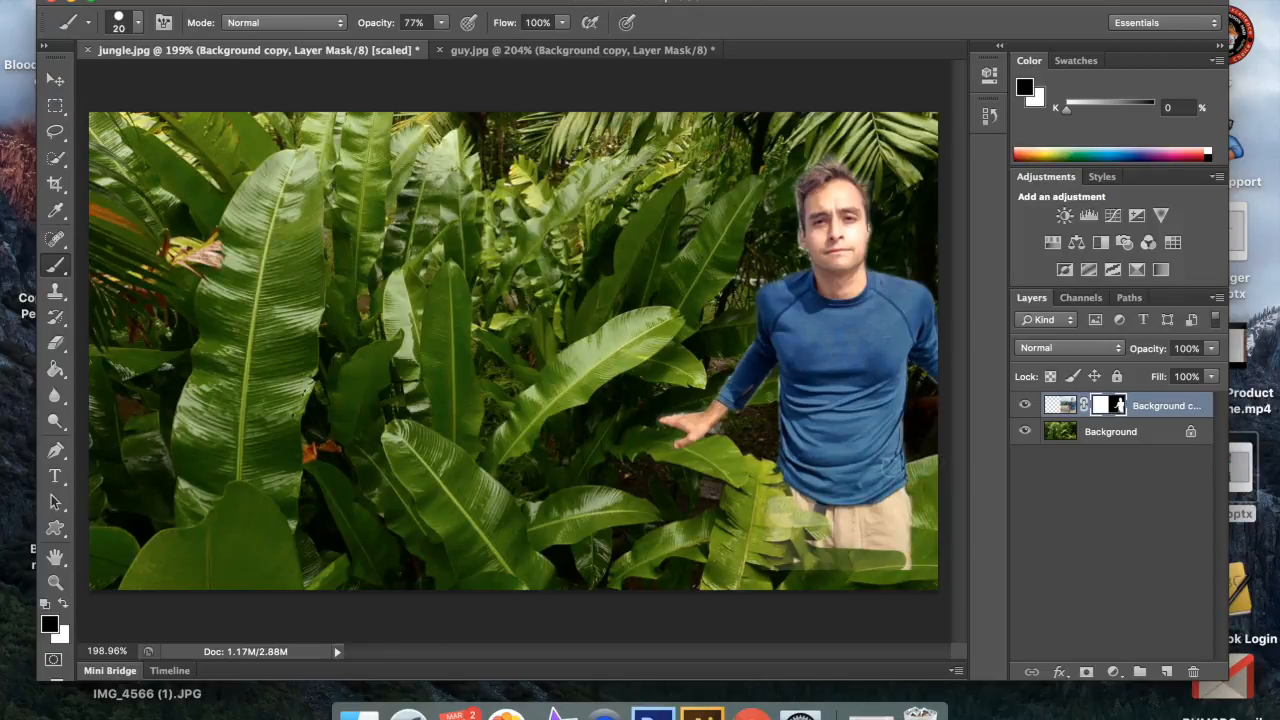
# Step: Lower the man layer's opacity to 53% to see the leaves behind him
pyautogui.click(1211, 348)
pyautogui.moveTo(1216, 372); pyautogui.dragTo(1164, 372)
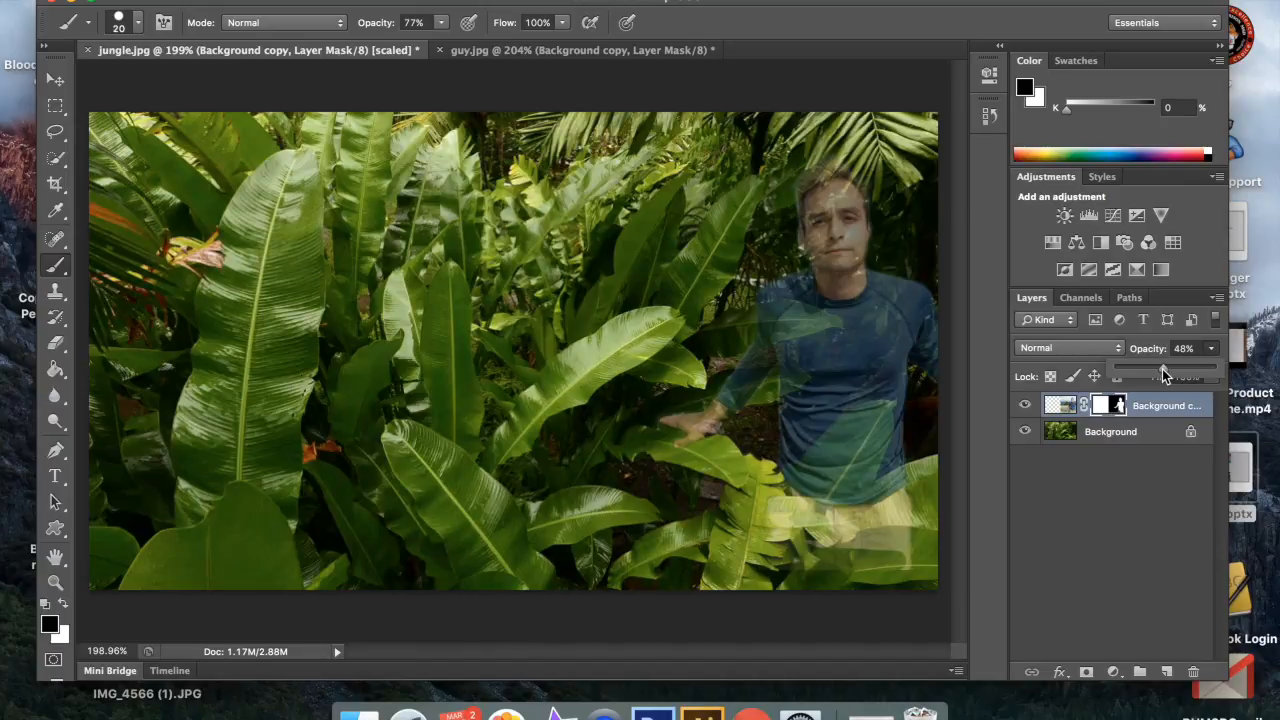
pyautogui.moveTo(1164, 374); pyautogui.dragTo(1168, 372)
# Step: Mask out the man's trousers and lower shirt in black where the large leaves should overlap him
pyautogui.moveTo(789, 490); pyautogui.dragTo(903, 475)
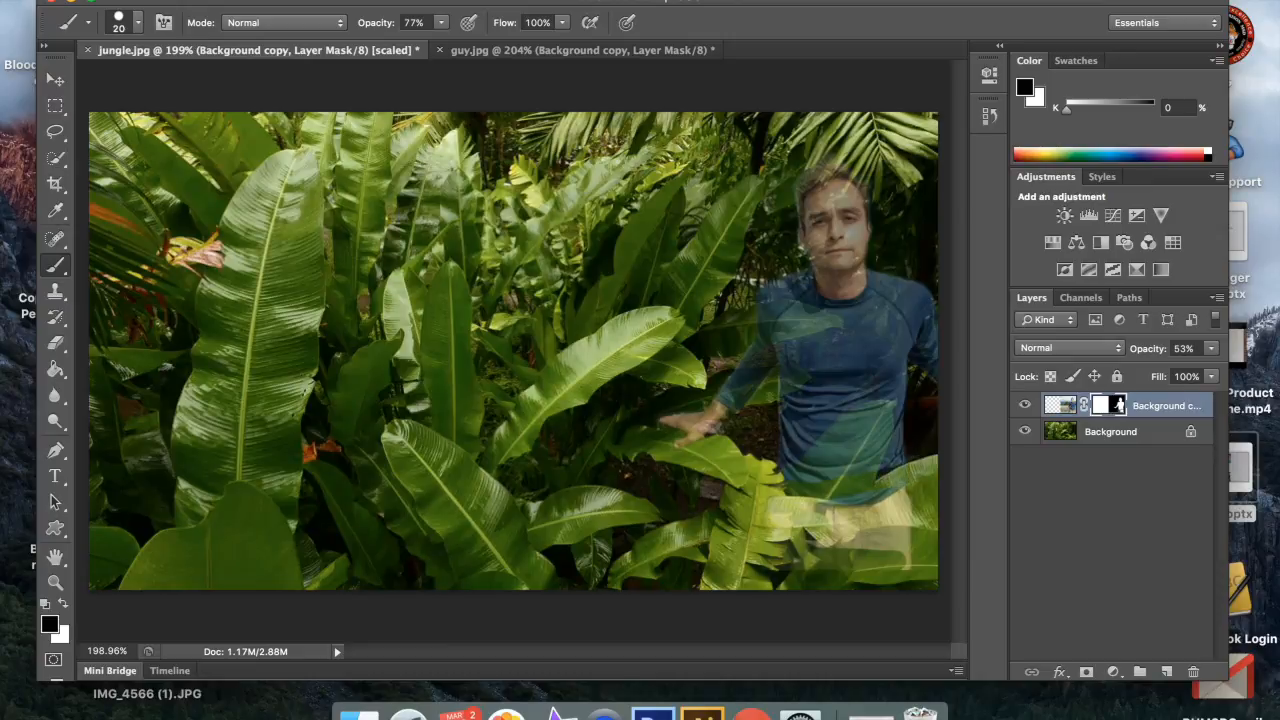
pyautogui.moveTo(831, 491)
pyautogui.mouseDown()
pyautogui.moveTo(814, 462)
pyautogui.moveTo(872, 406)
pyautogui.moveTo(884, 432)
pyautogui.moveTo(858, 483)
pyautogui.moveTo(849, 456)
pyautogui.moveTo(861, 427)
pyautogui.moveTo(843, 447)
pyautogui.moveTo(845, 498)
pyautogui.moveTo(898, 490)
pyautogui.moveTo(855, 514)
pyautogui.moveTo(905, 515)
pyautogui.moveTo(884, 542)
pyautogui.moveTo(907, 548)
pyautogui.moveTo(831, 543)
pyautogui.mouseUp()
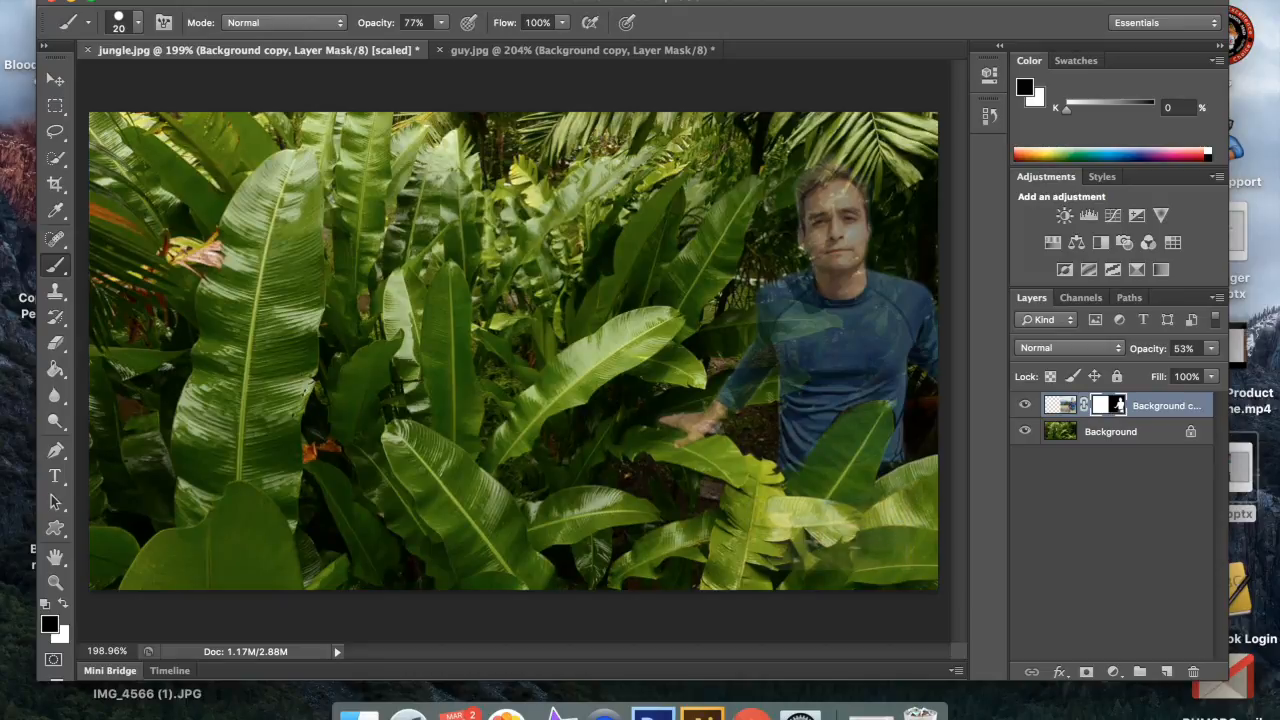
pyautogui.click(797, 541)
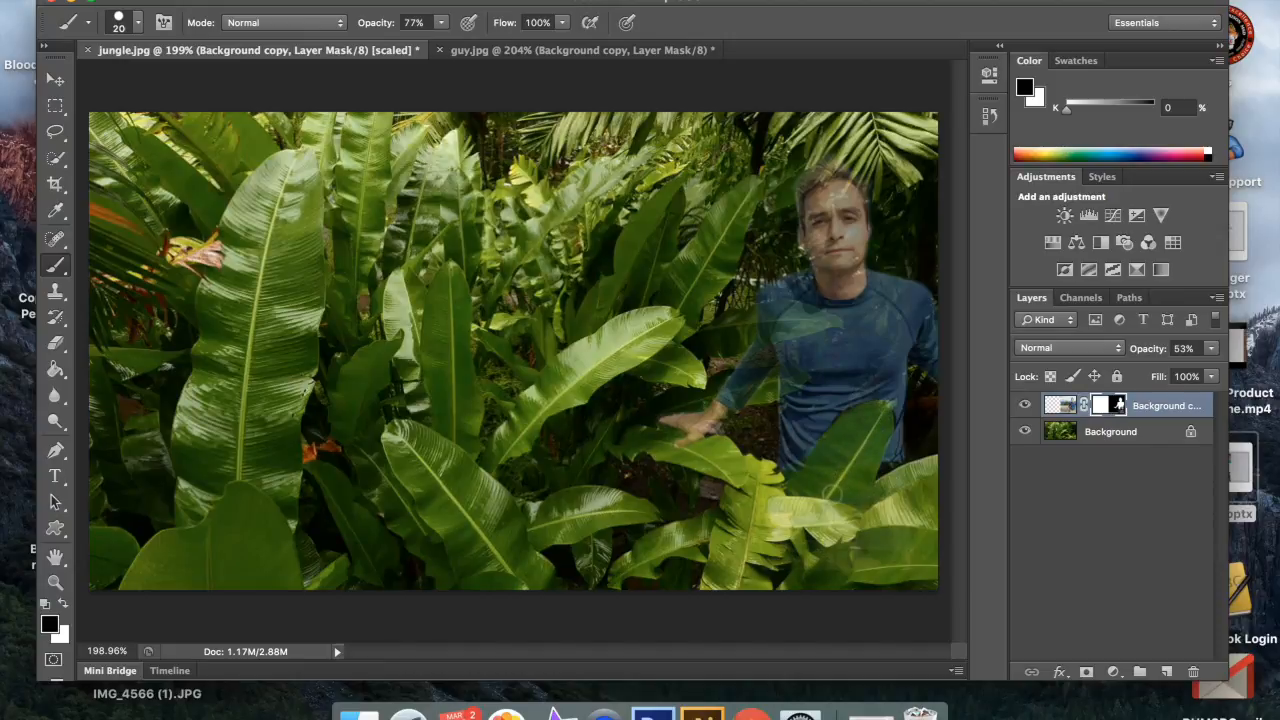
# Step: With a size 7 white brush at 63% opacity, restore the shirt along the edge of the leaf covering his waist
pyautogui.press('super+plus')
pyautogui.press('super+plus')
pyautogui.press('super+plus')
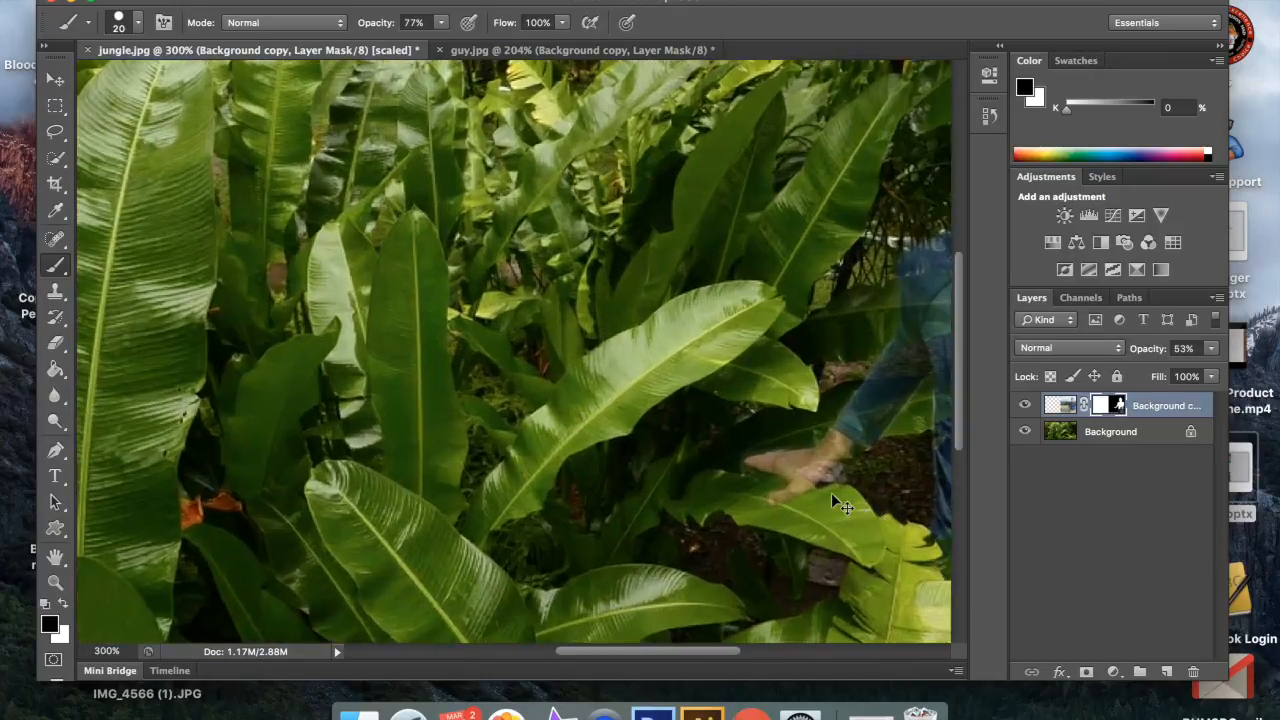
pyautogui.moveTo(665, 652); pyautogui.dragTo(772, 667)
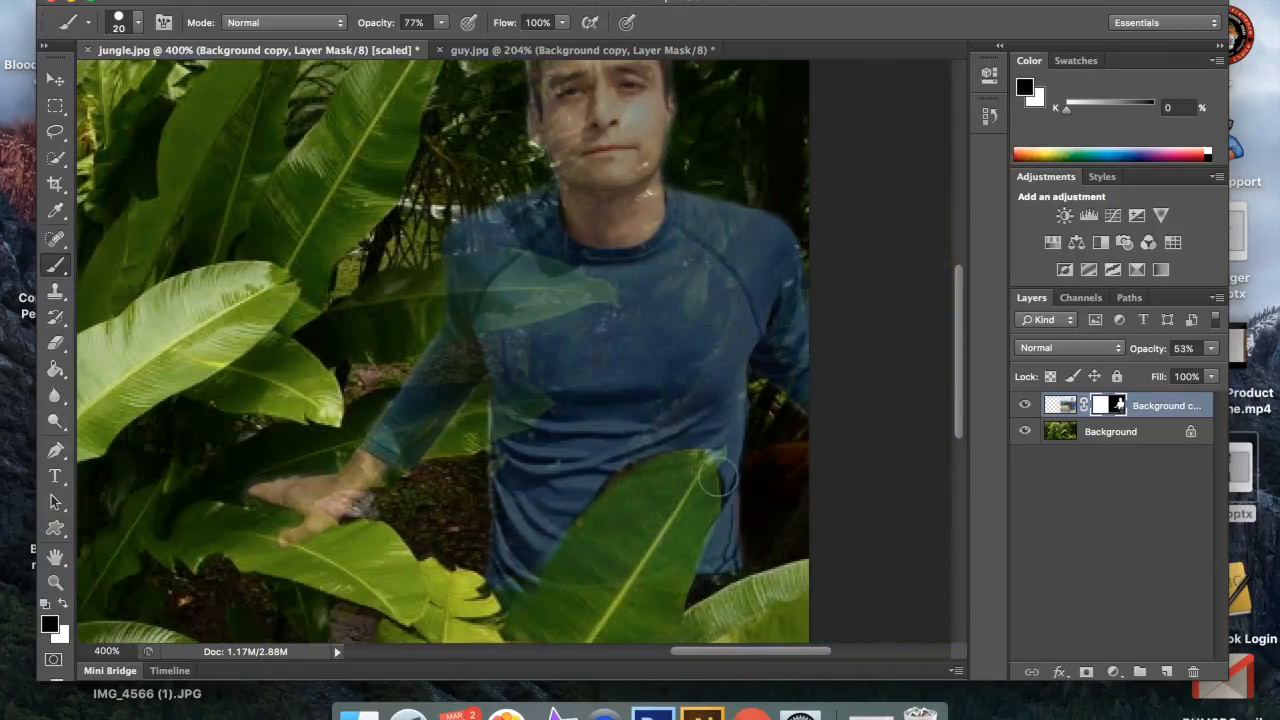
pyautogui.press('[')
pyautogui.press('[')
pyautogui.click(63, 605)
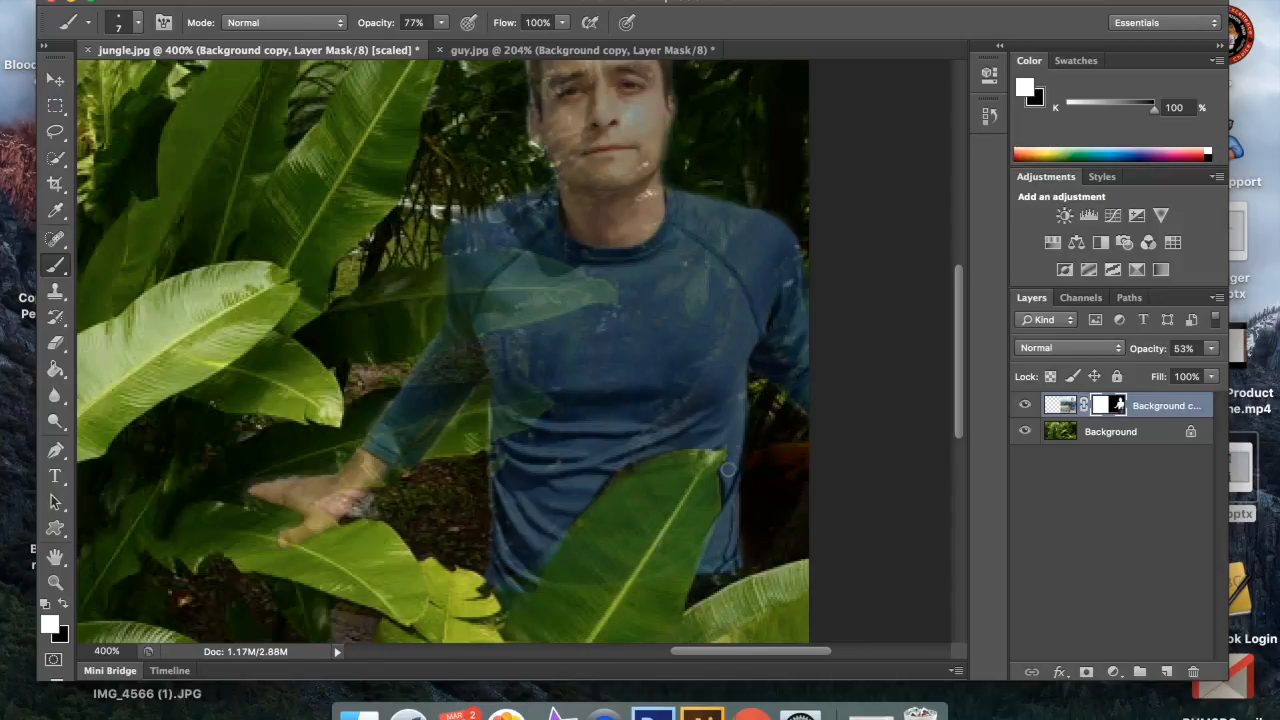
pyautogui.click(441, 24)
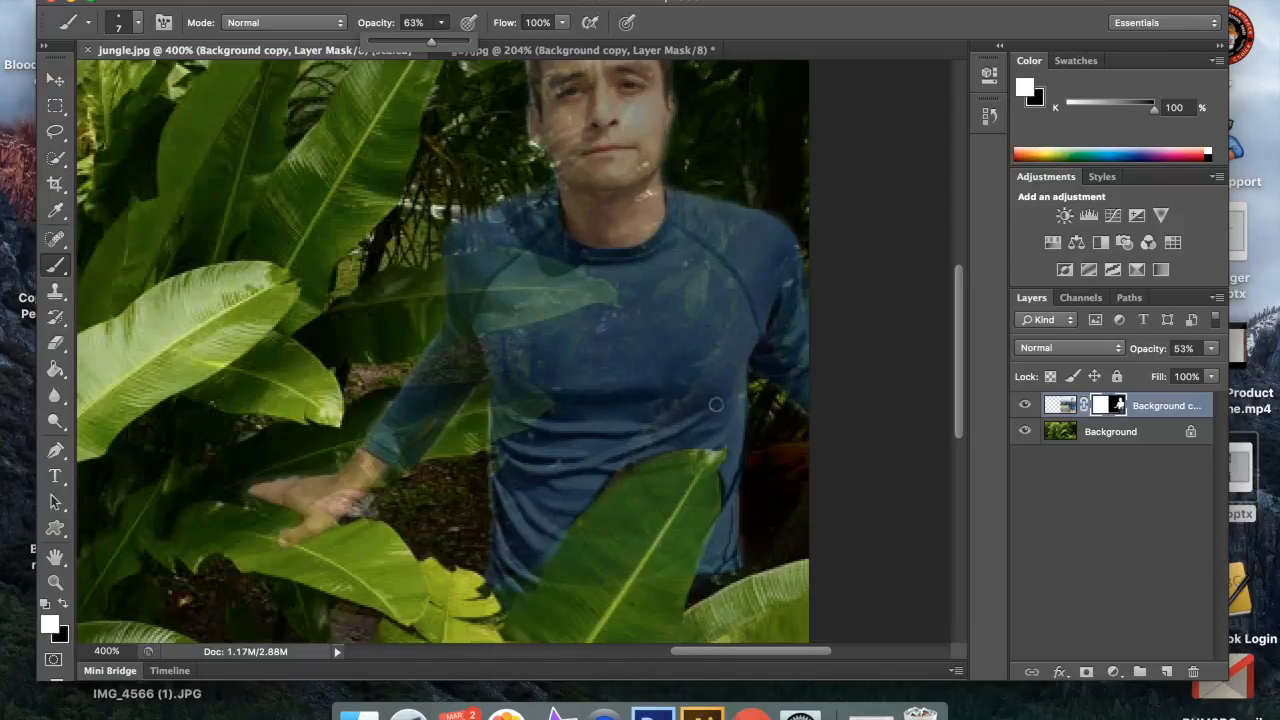
pyautogui.click(724, 472)
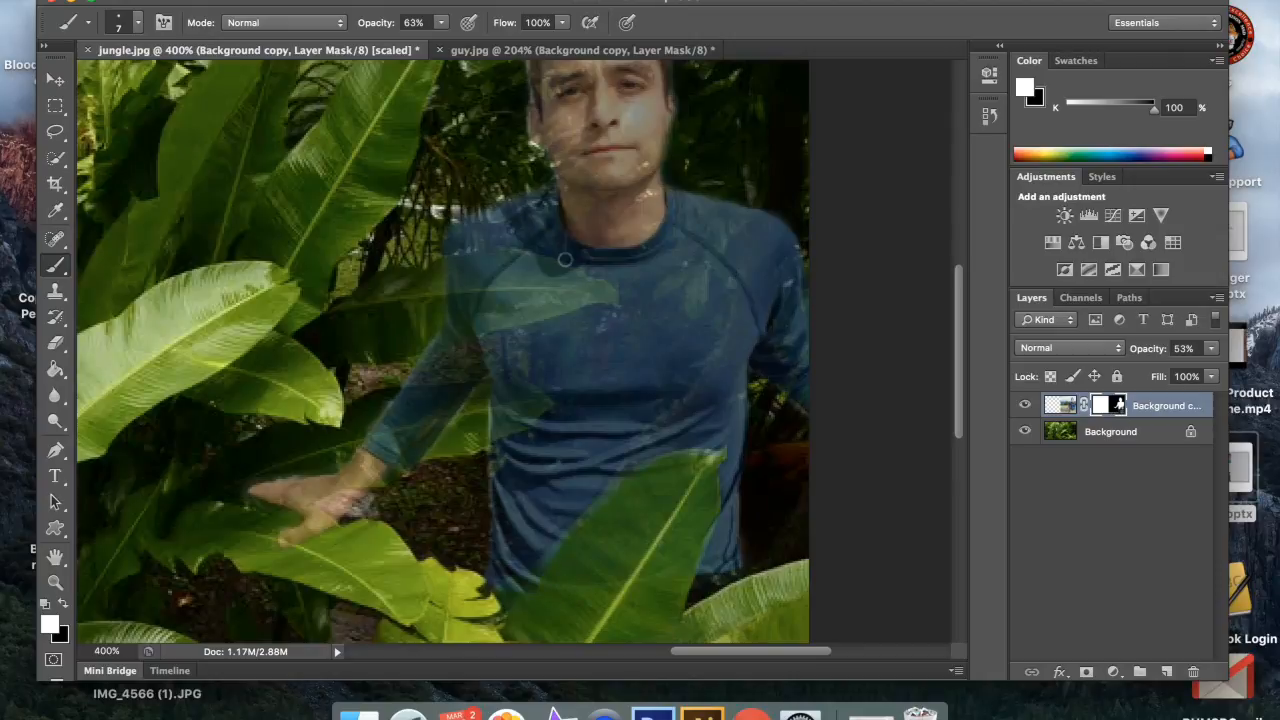
# Step: Raise the brush opacity to 100% and fully mask the shirt over the leaf at the man's waist
pyautogui.click(440, 22)
pyautogui.moveTo(443, 43); pyautogui.dragTo(493, 50)
pyautogui.click(558, 573)
pyautogui.click(64, 604)
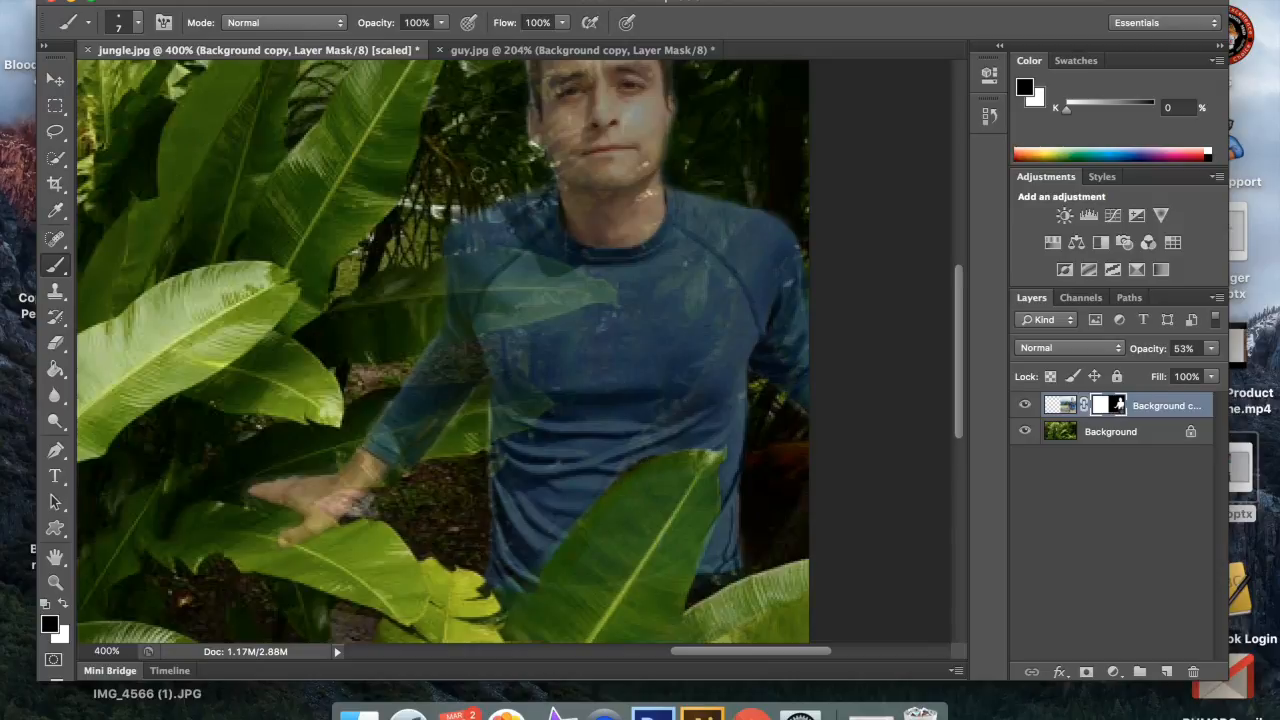
# Step: Paint black on the mask to bring the leaf across the man's chest forward, and restore the layer opacity to 100%
pyautogui.click(64, 603)
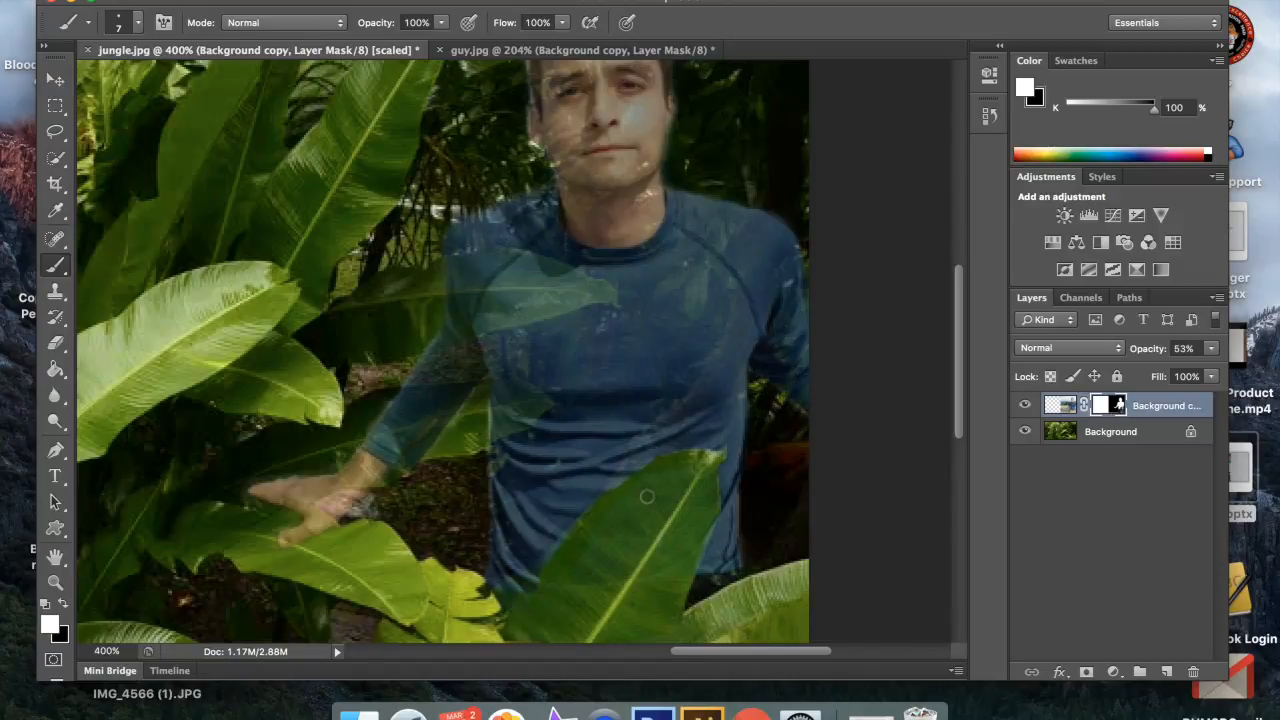
pyautogui.press('super+equal')
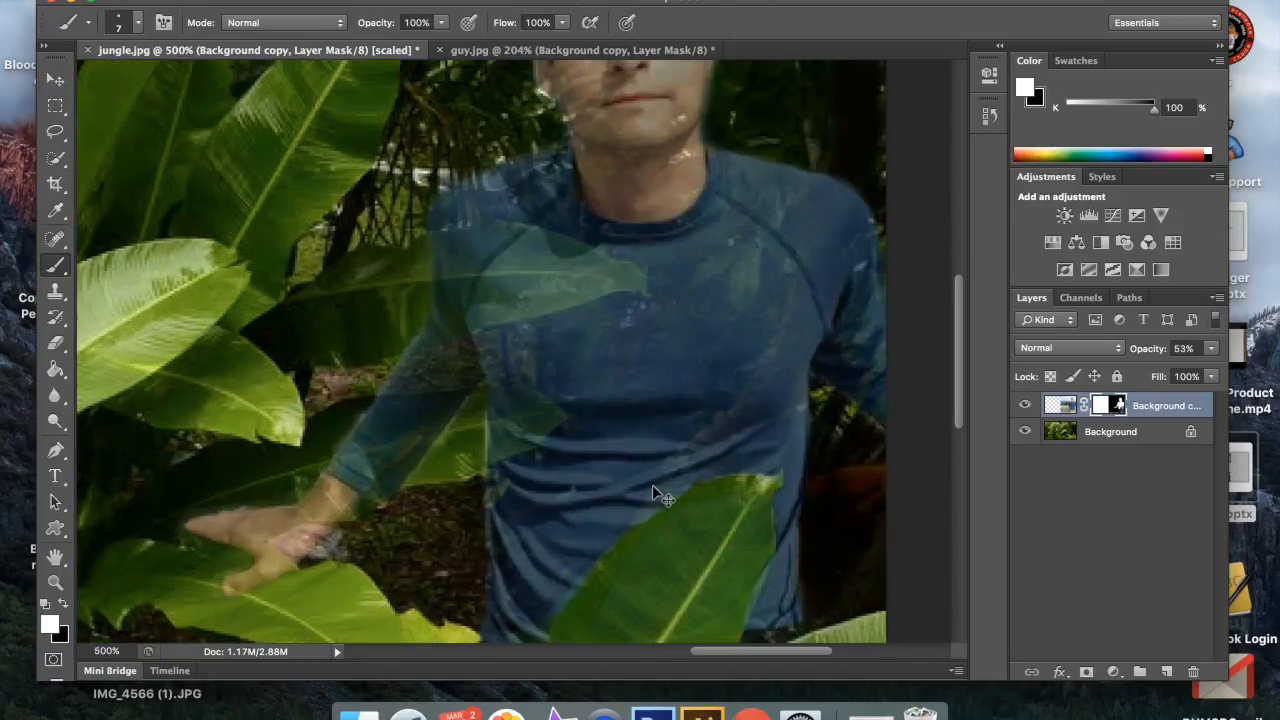
pyautogui.press('super+equal')
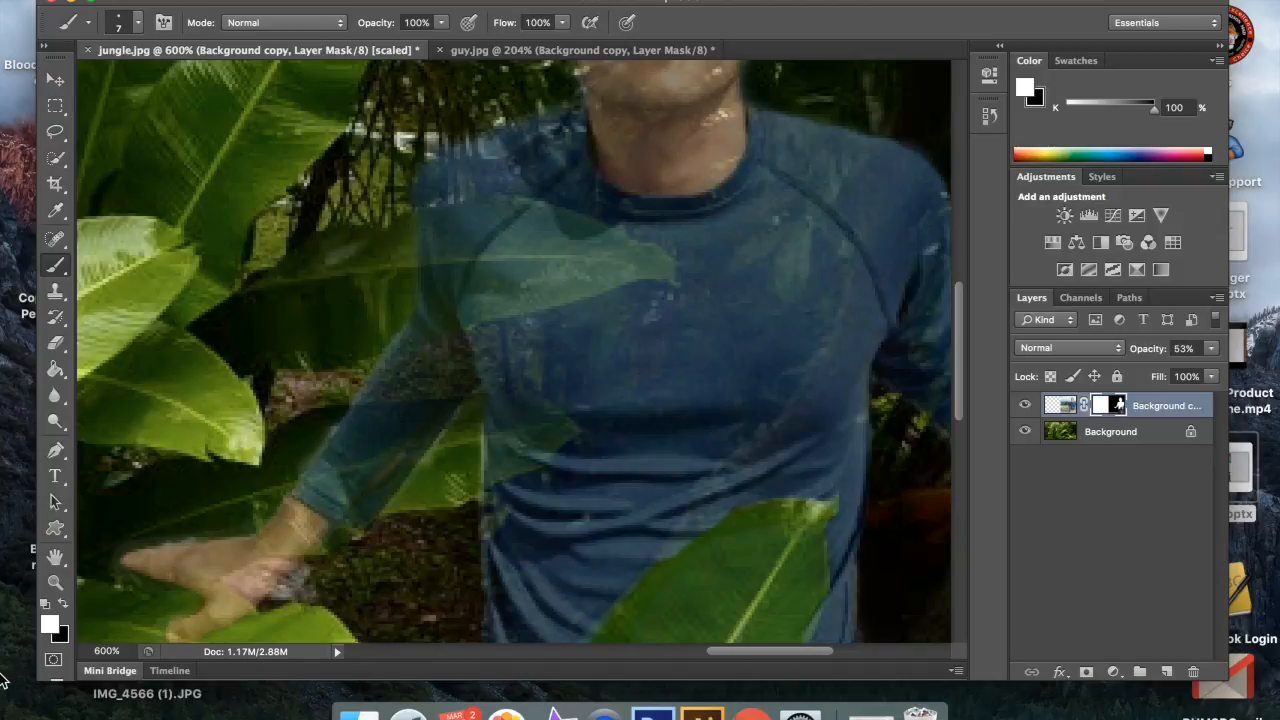
pyautogui.click(62, 603)
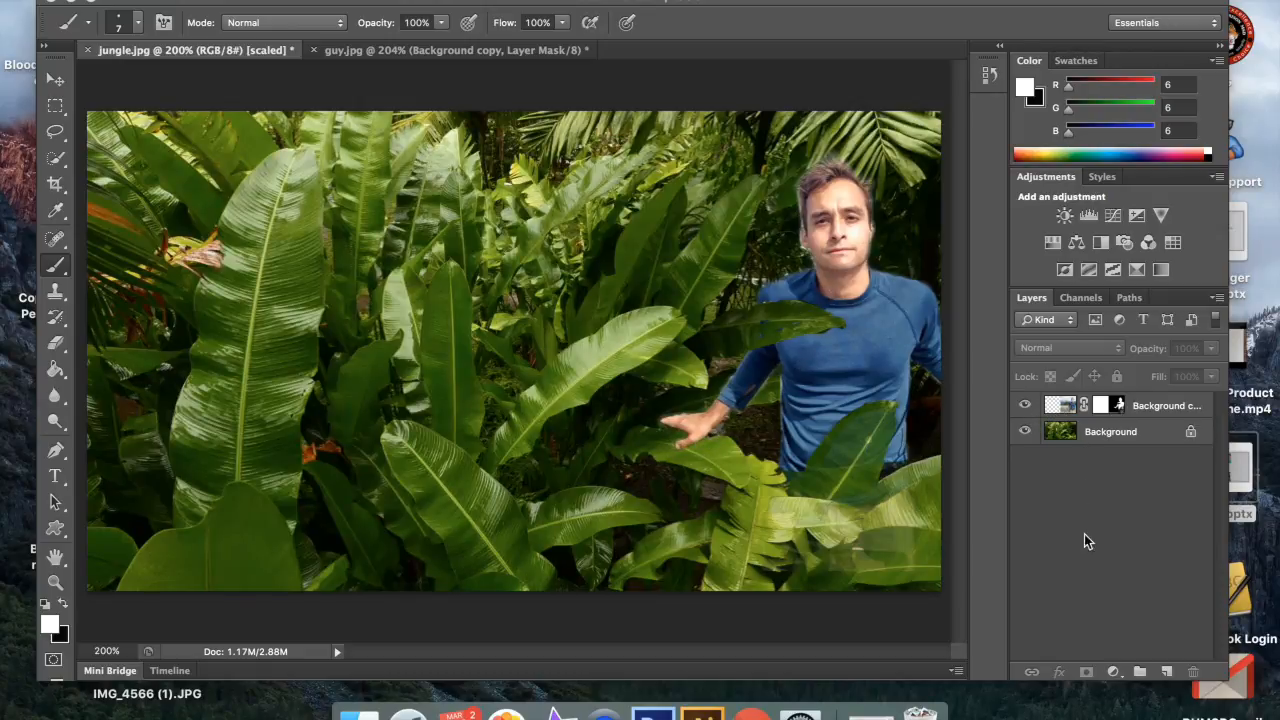
# Step: Open a Levels adjustment on the man's layer image and set the RGB black input level to 9
pyautogui.click(1068, 407)
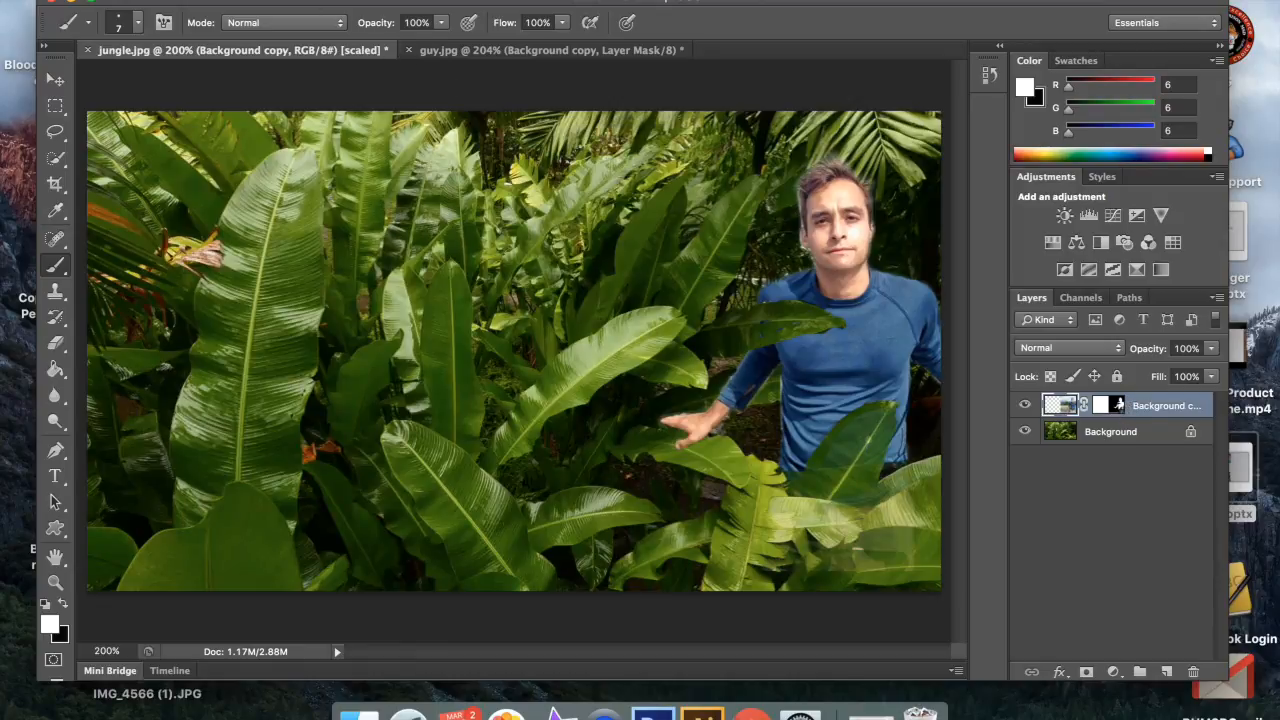
pyautogui.click(294, 2)
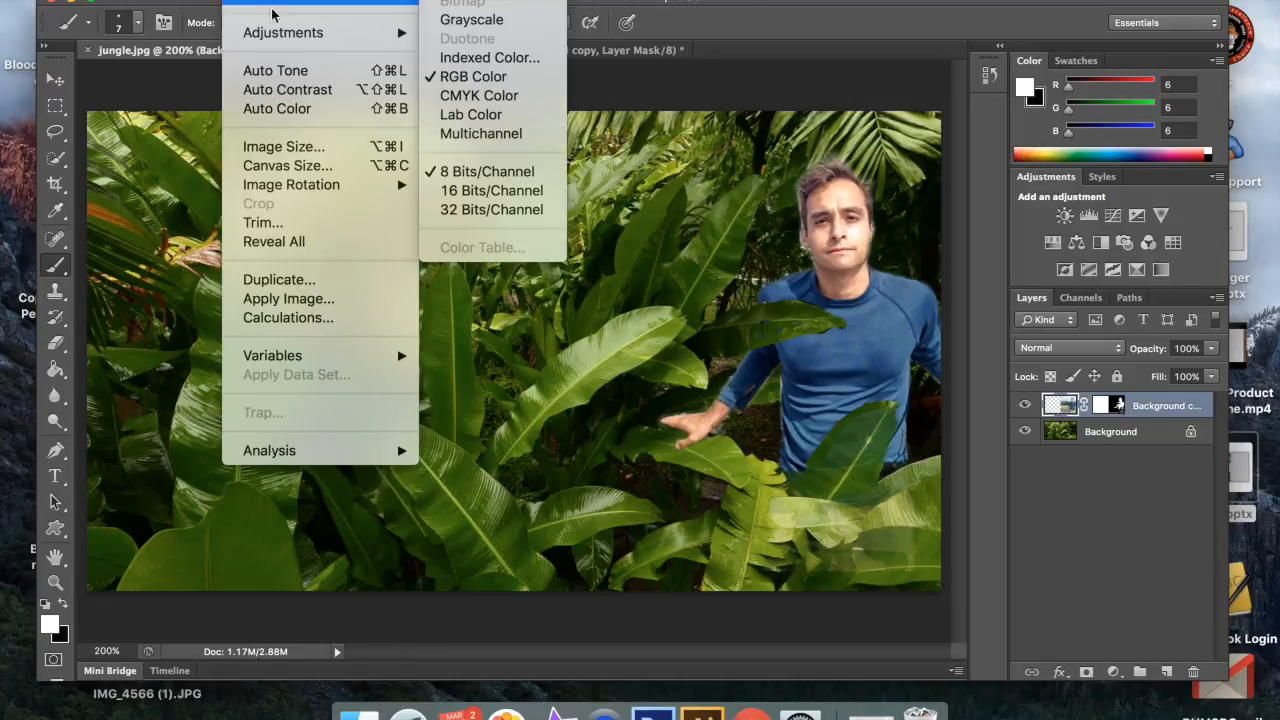
pyautogui.moveTo(290, 36)
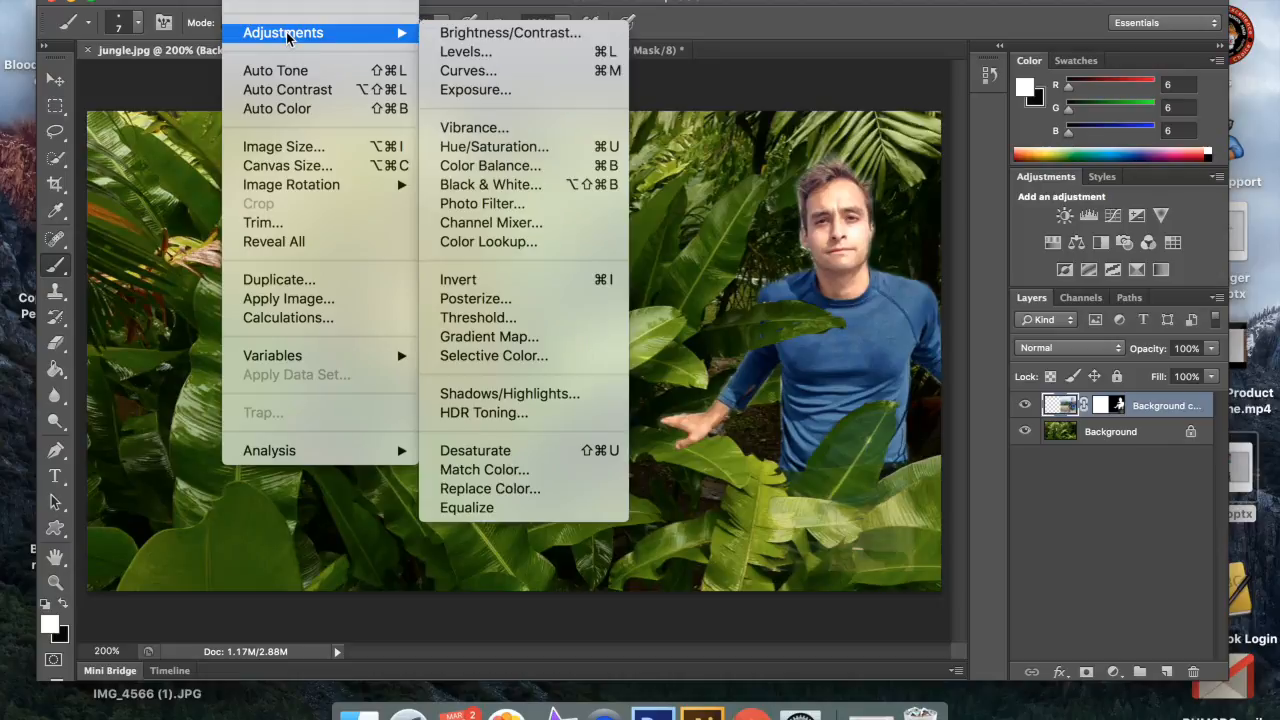
pyautogui.click(477, 54)
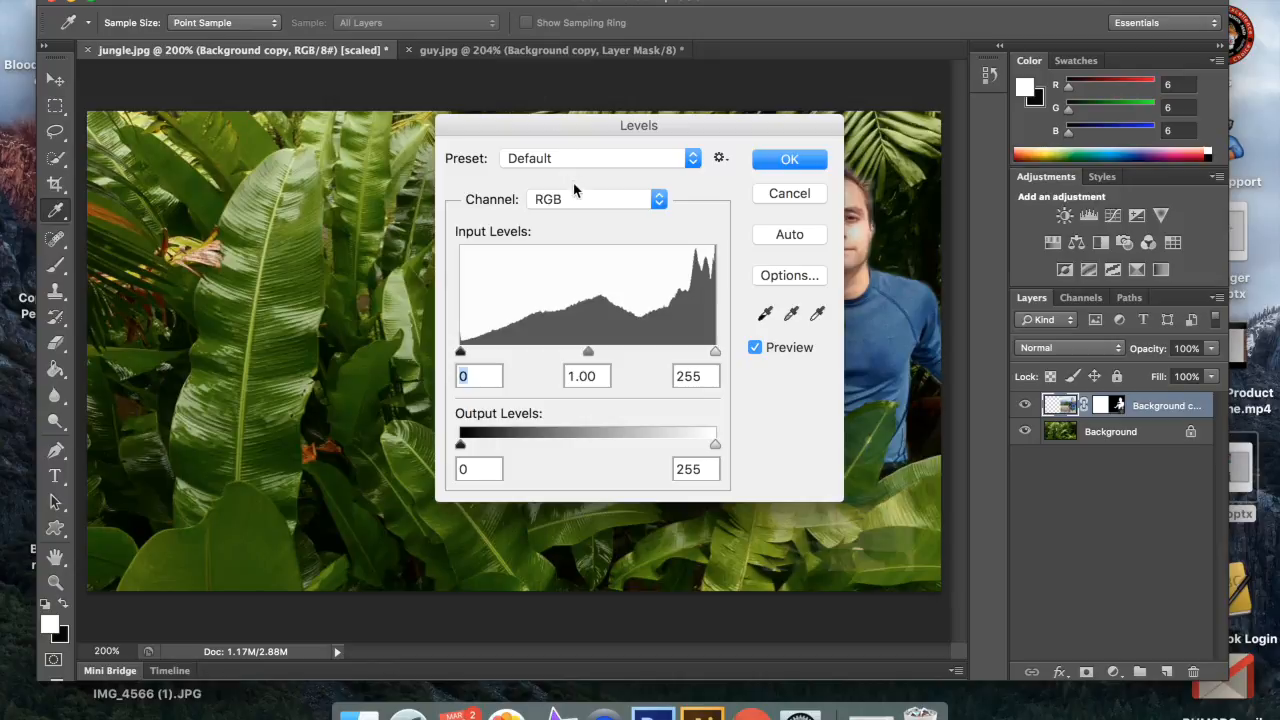
pyautogui.moveTo(719, 125); pyautogui.dragTo(447, 107)
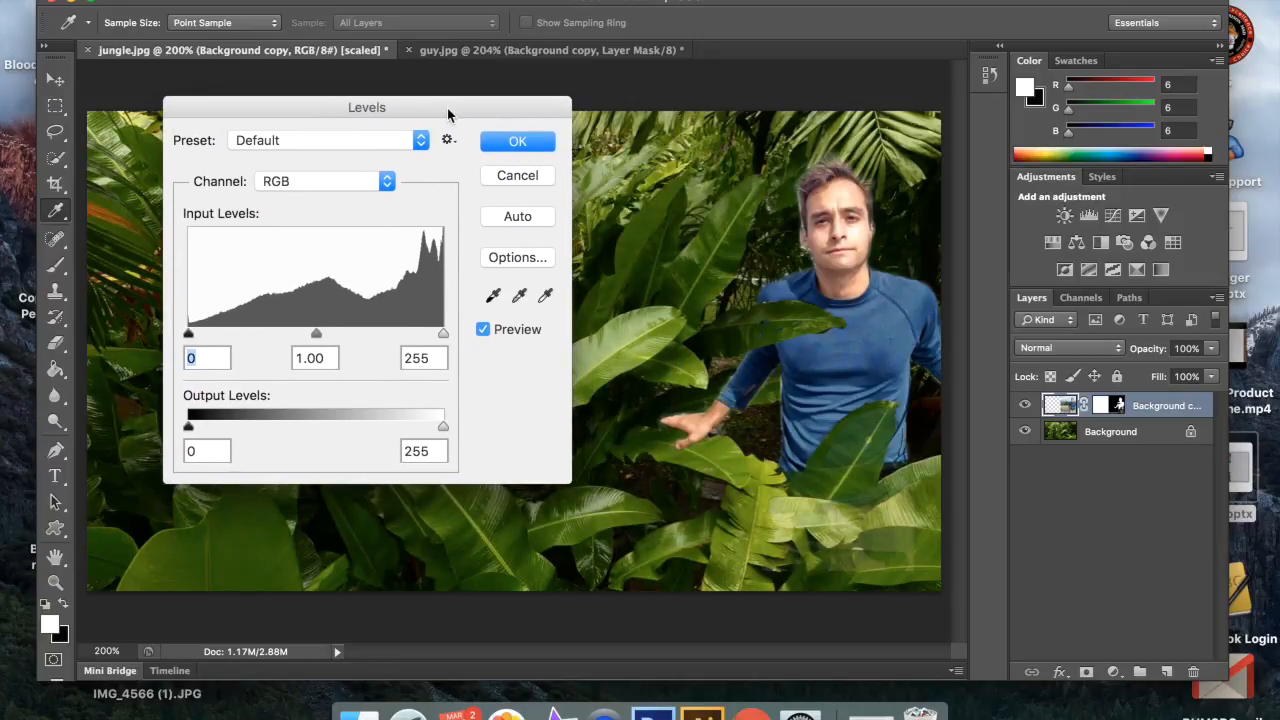
pyautogui.moveTo(190, 333); pyautogui.dragTo(198, 338)
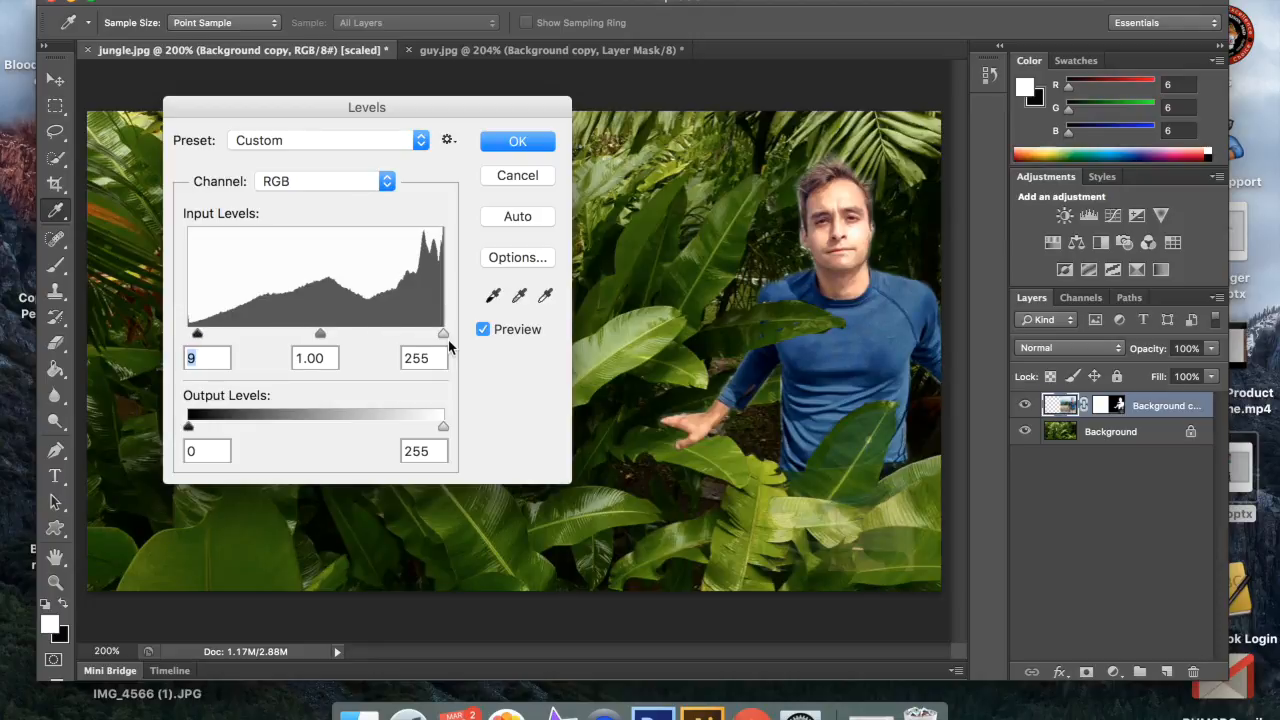
# Step: Check the Red channel's black and white input levels against its histogram
pyautogui.click(375, 181)
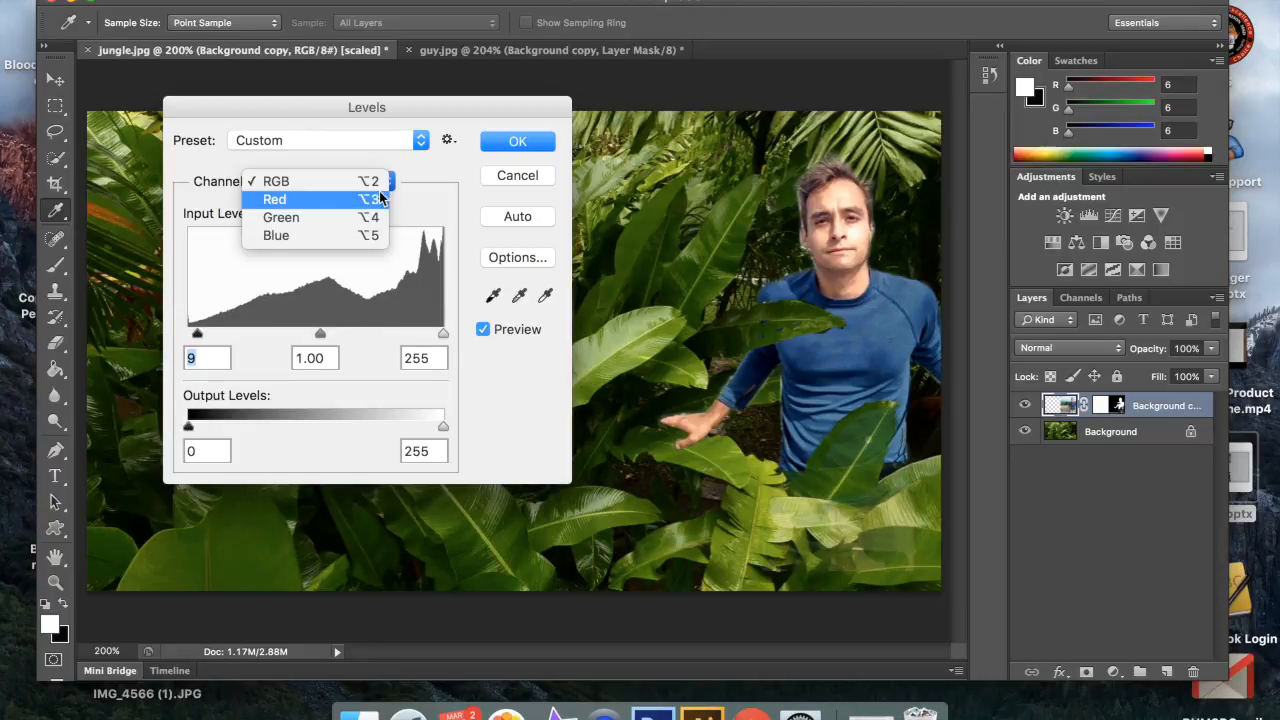
pyautogui.click(378, 201)
pyautogui.moveTo(192, 335)
pyautogui.mouseDown()
pyautogui.moveTo(249, 336)
pyautogui.moveTo(189, 334)
pyautogui.mouseUp()
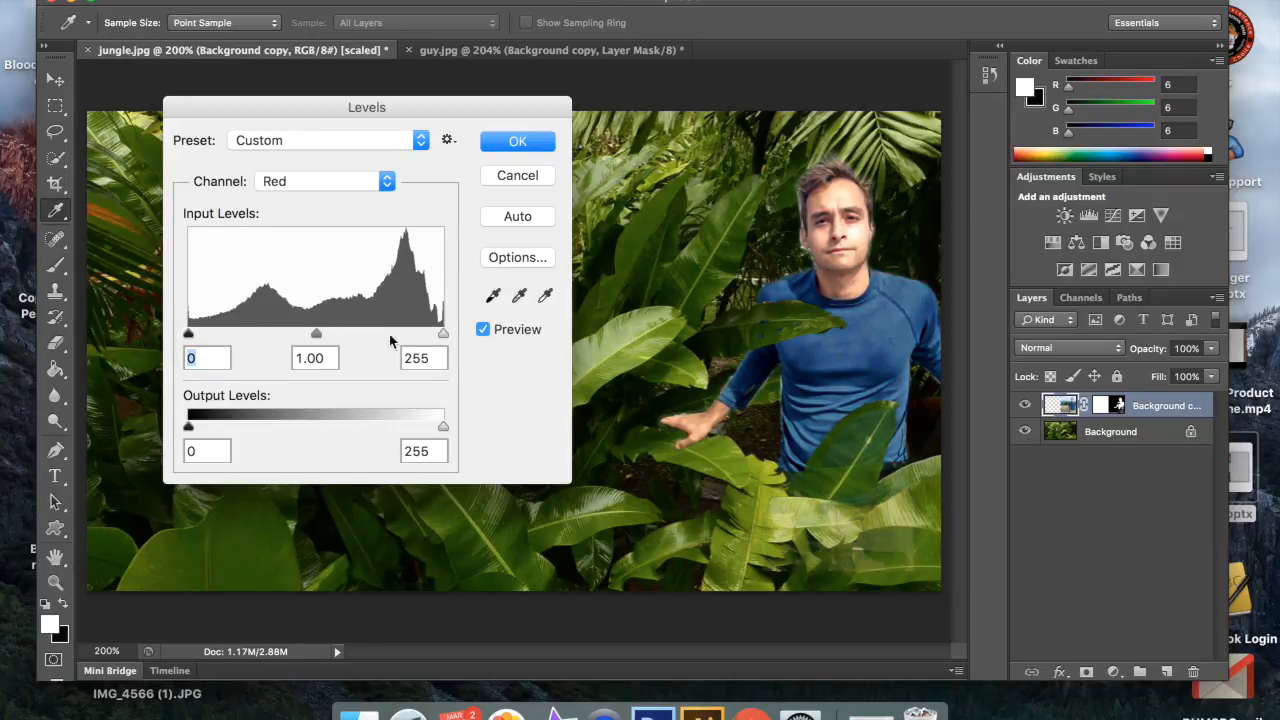
pyautogui.moveTo(441, 334)
pyautogui.mouseDown()
pyautogui.moveTo(406, 338)
pyautogui.moveTo(438, 329)
pyautogui.mouseUp()
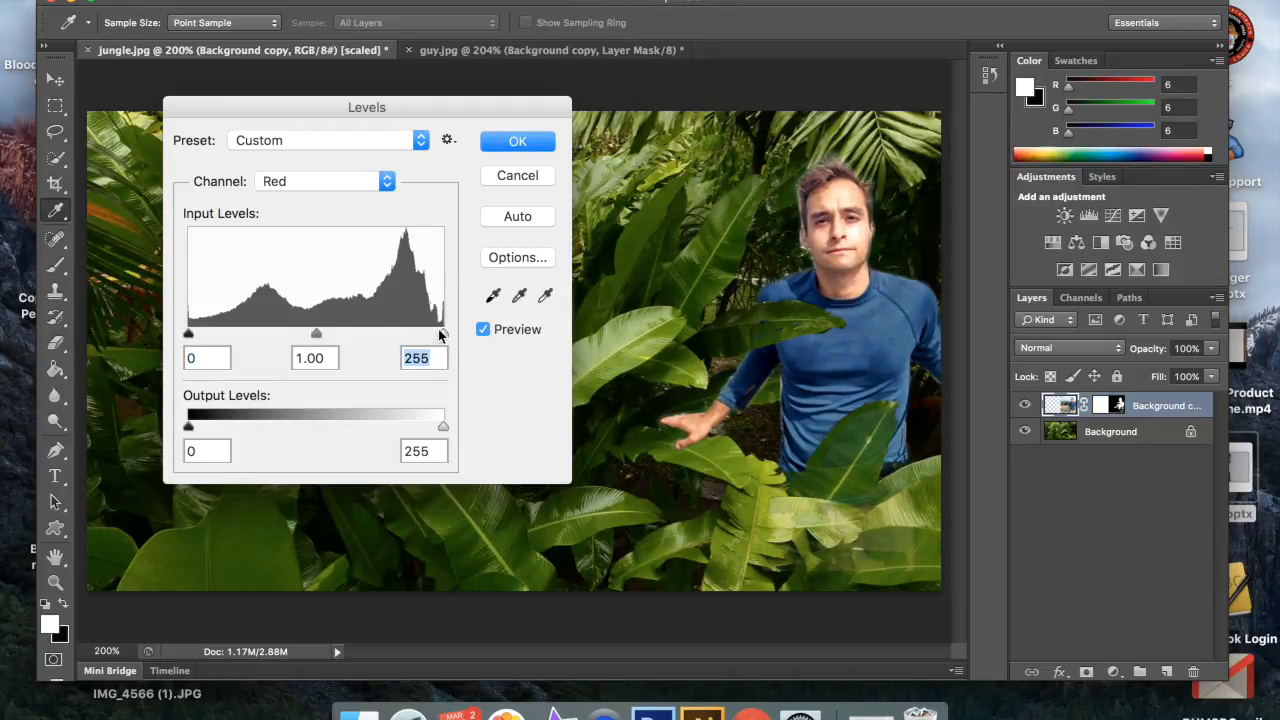
# Step: Set the Green channel's white input level to 226 and its black input level to 17
pyautogui.click(387, 181)
pyautogui.click(375, 198)
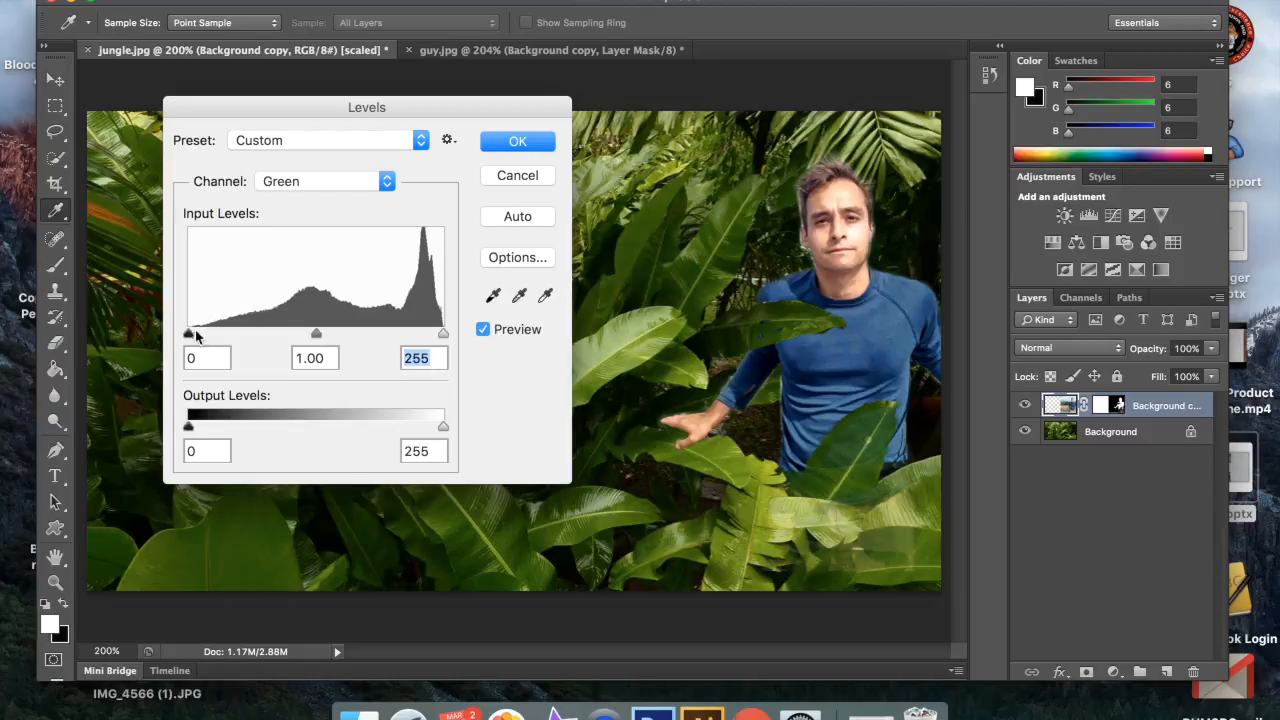
pyautogui.moveTo(442, 334); pyautogui.dragTo(414, 334)
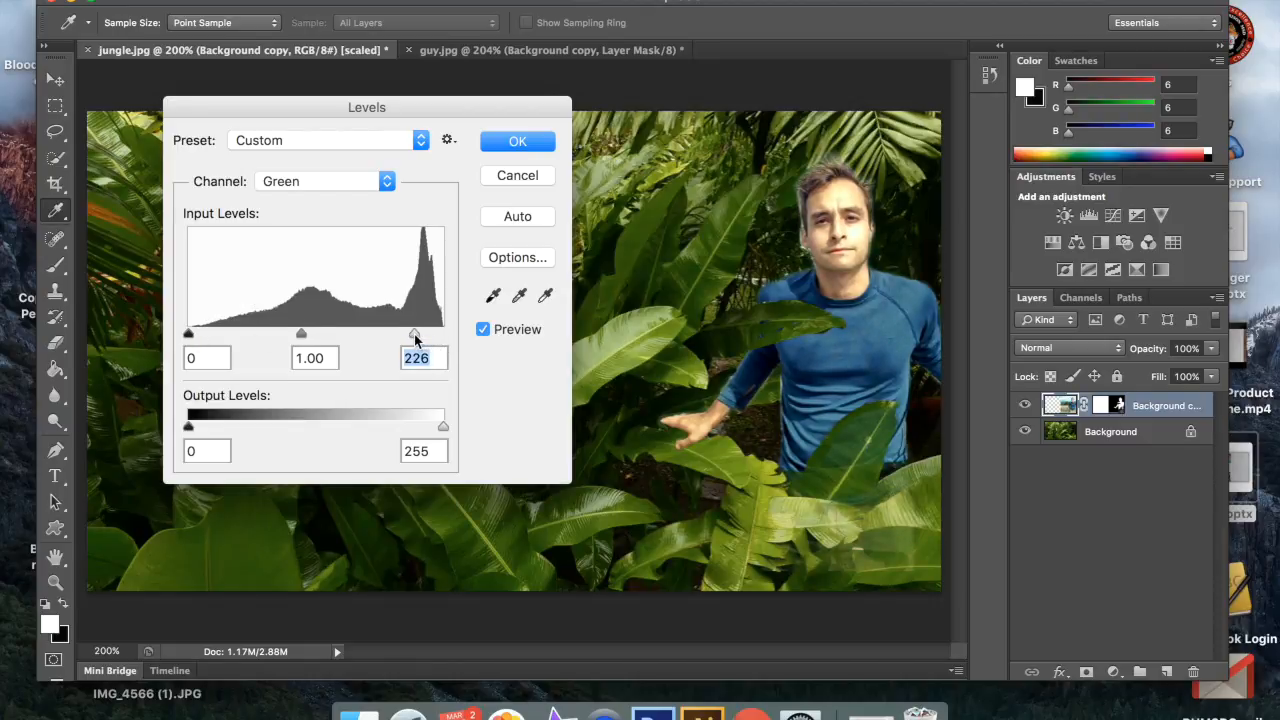
pyautogui.moveTo(188, 334); pyautogui.dragTo(207, 334)
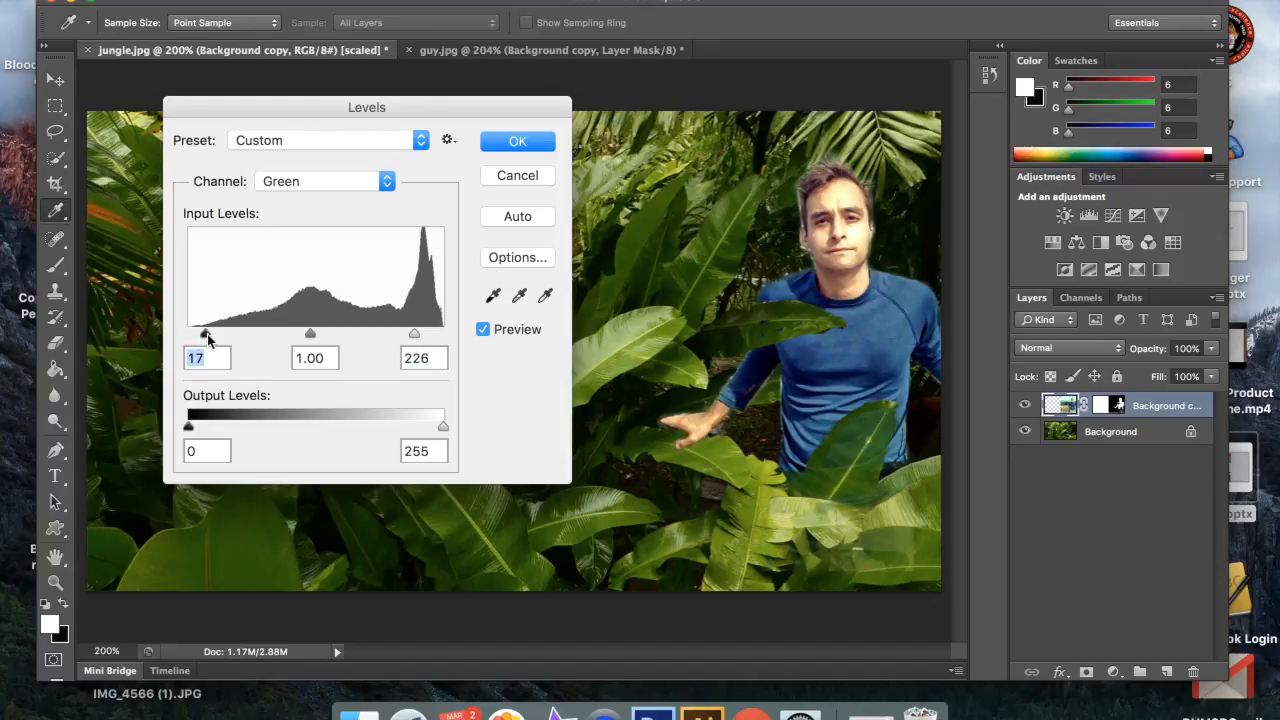
# Step: Set the Blue channel's black input level to 32 and apply the Levels adjustment
pyautogui.click(385, 183)
pyautogui.click(377, 205)
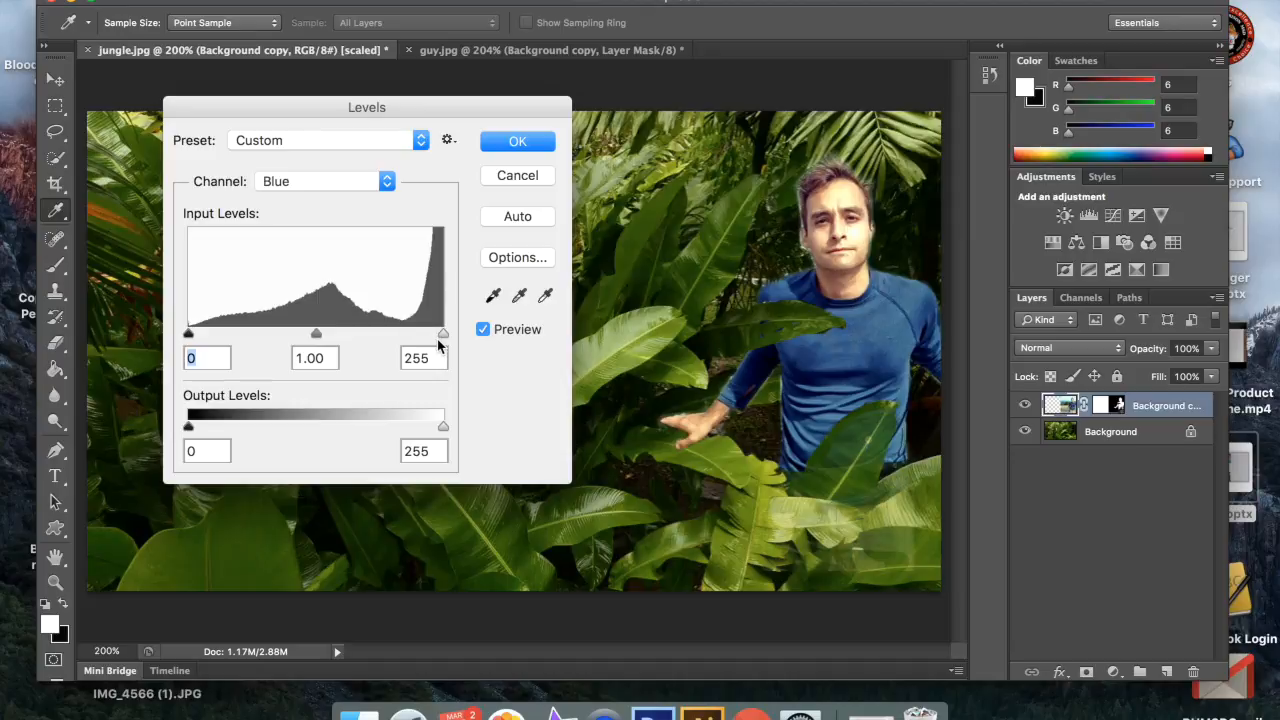
pyautogui.moveTo(437, 334)
pyautogui.mouseDown()
pyautogui.moveTo(384, 326)
pyautogui.moveTo(448, 331)
pyautogui.mouseUp()
pyautogui.moveTo(191, 334); pyautogui.dragTo(221, 335)
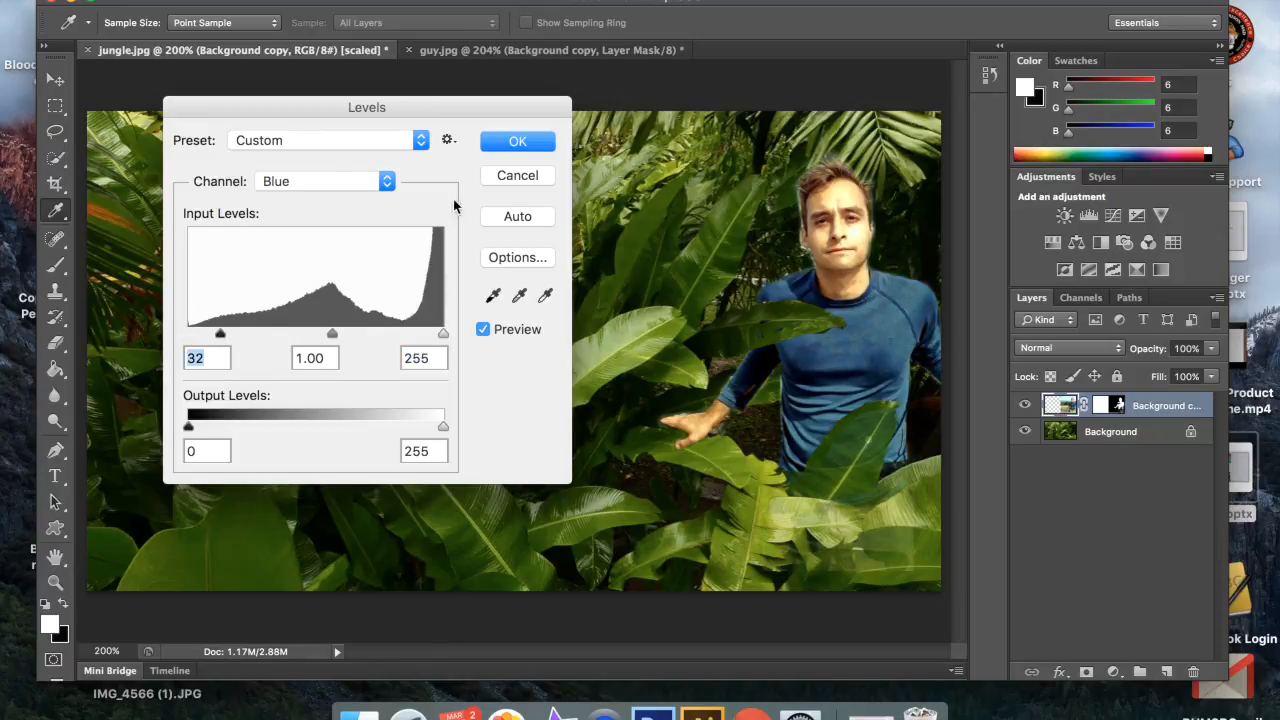
pyautogui.click(517, 143)
# Step: Open a Curves adjustment on the man's layer and lower the Red curve's midtones to input 155, output 137
pyautogui.click(240, 2)
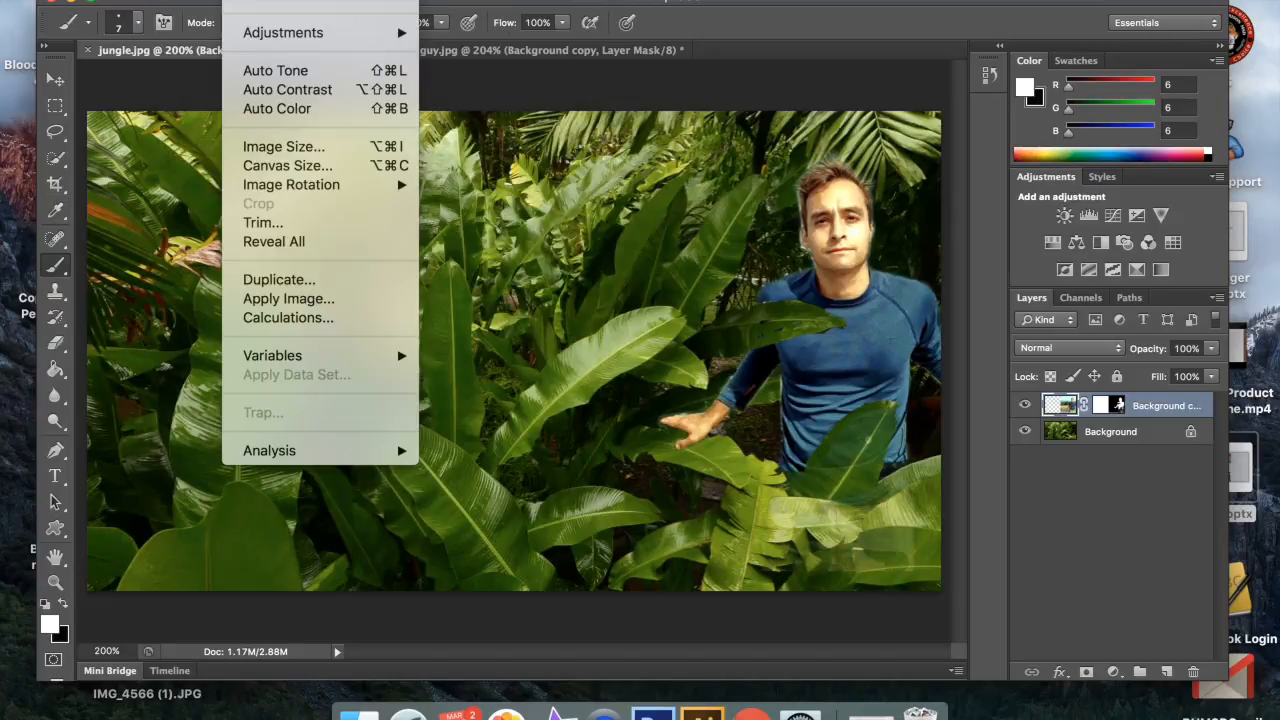
pyautogui.moveTo(288, 35)
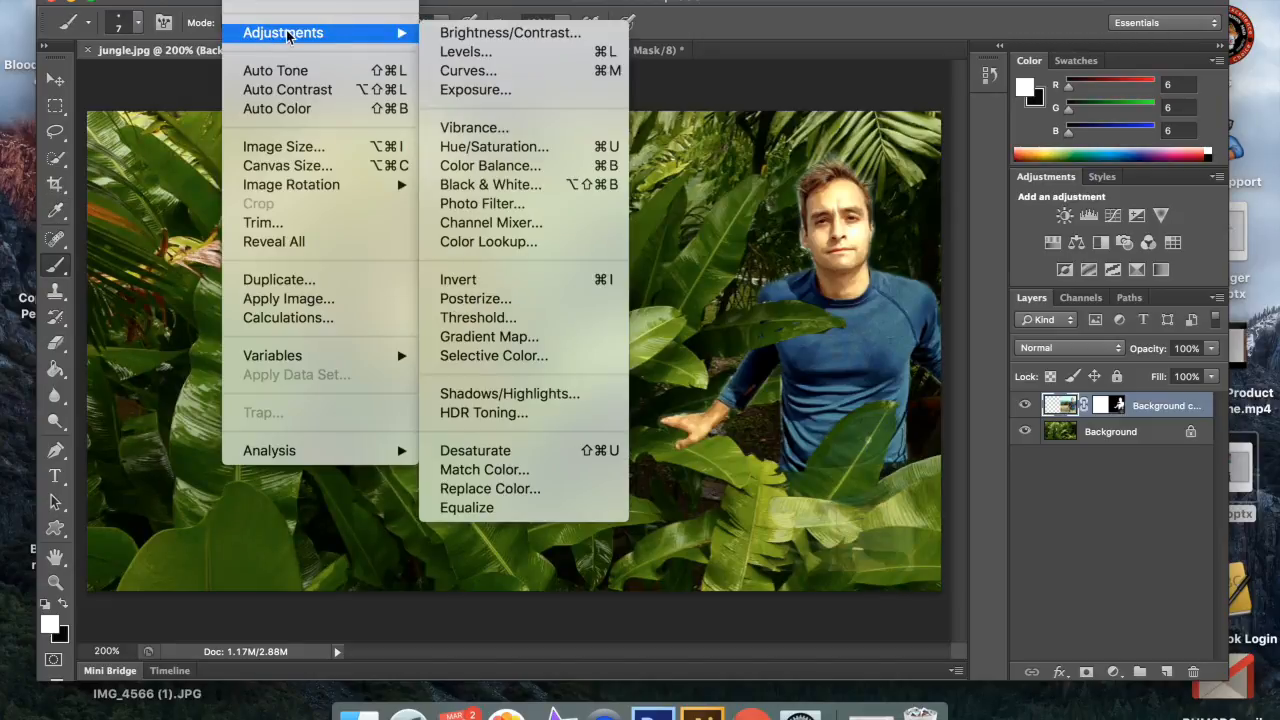
pyautogui.click(468, 70)
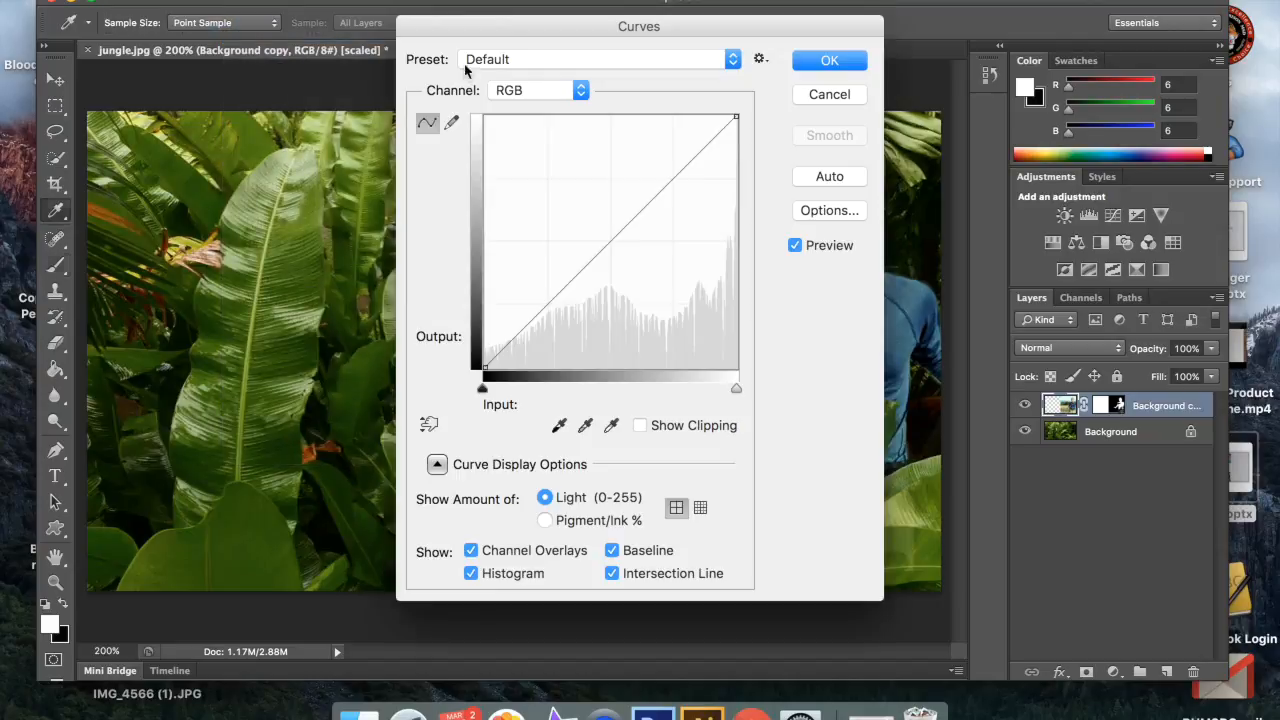
pyautogui.click(580, 92)
pyautogui.click(570, 118)
pyautogui.moveTo(785, 34); pyautogui.dragTo(598, 15)
pyautogui.moveTo(423, 230); pyautogui.dragTo(451, 212)
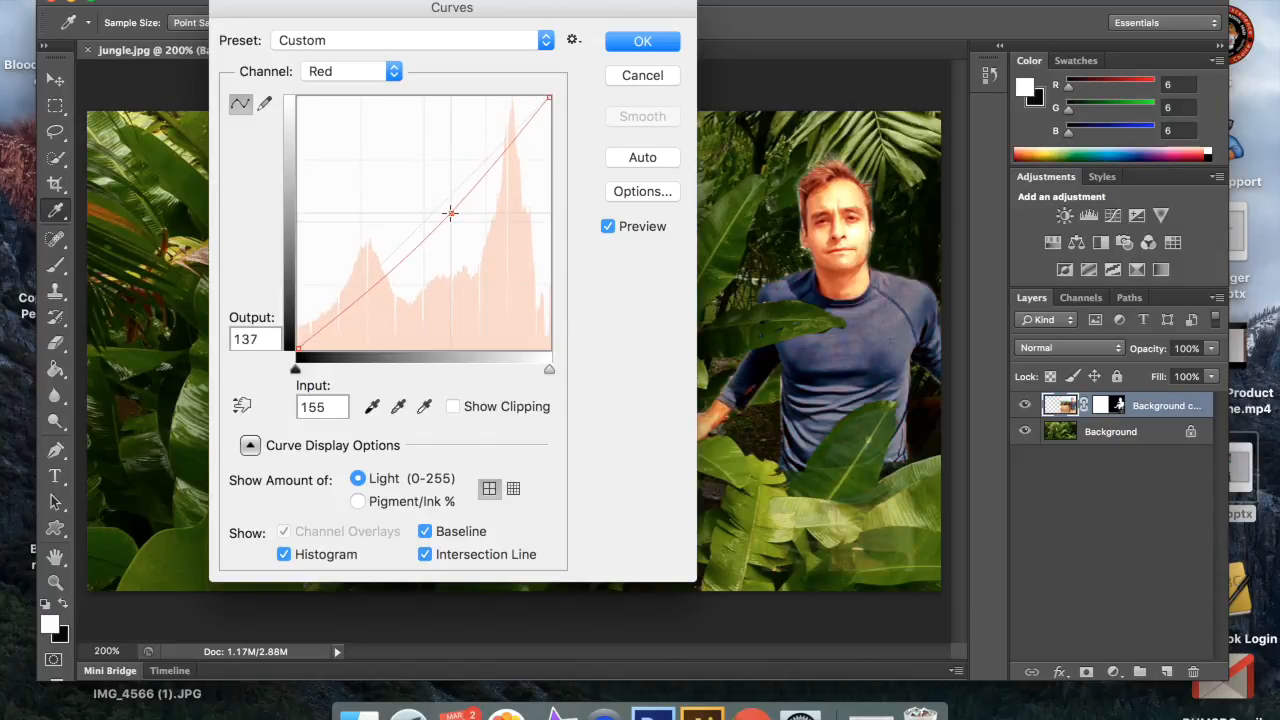
# Step: Add a point on the Green curve at input 144, output 145, and apply the Curves adjustment
pyautogui.click(399, 72)
pyautogui.click(327, 89)
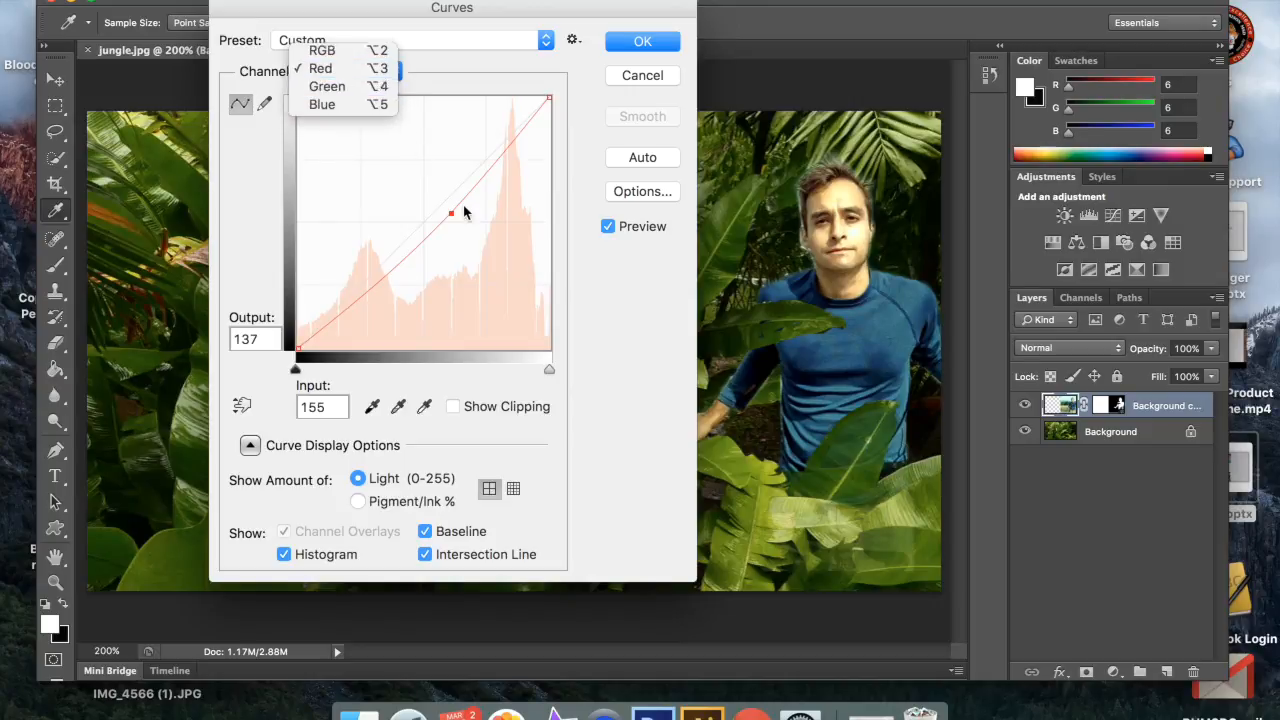
pyautogui.moveTo(443, 213)
pyautogui.mouseDown()
pyautogui.moveTo(458, 224)
pyautogui.moveTo(440, 205)
pyautogui.mouseUp()
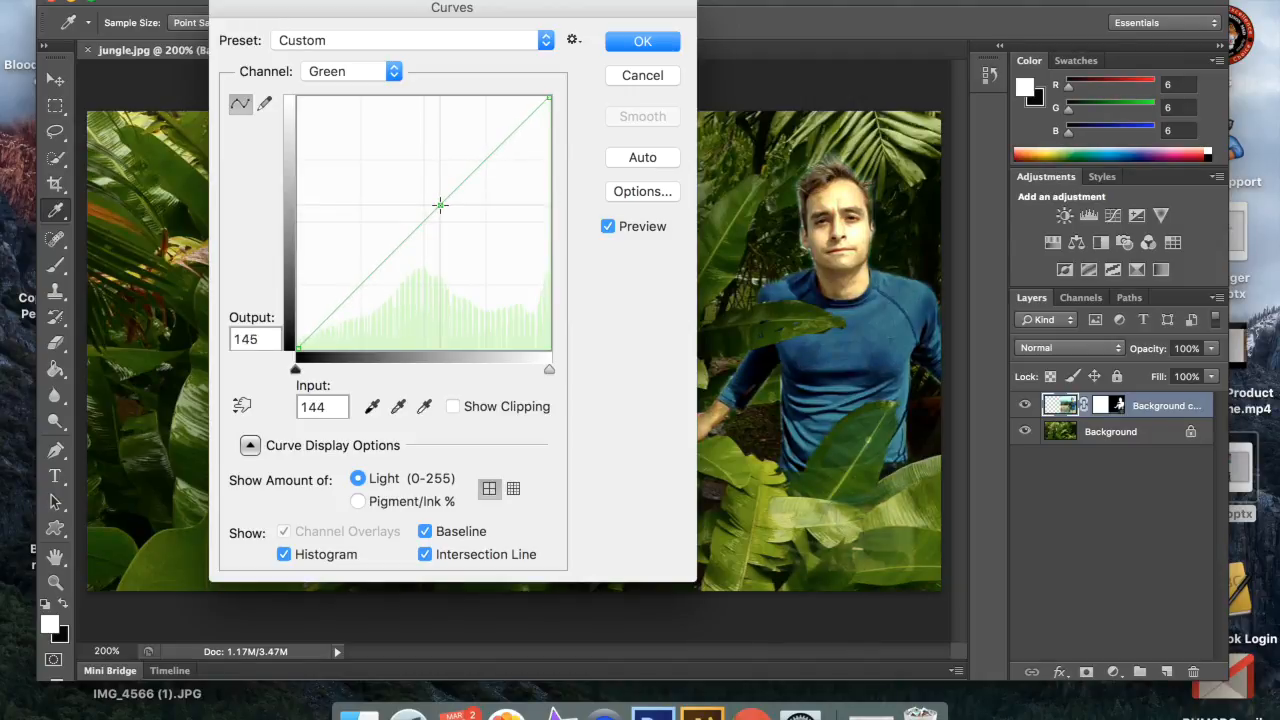
pyautogui.click(640, 43)
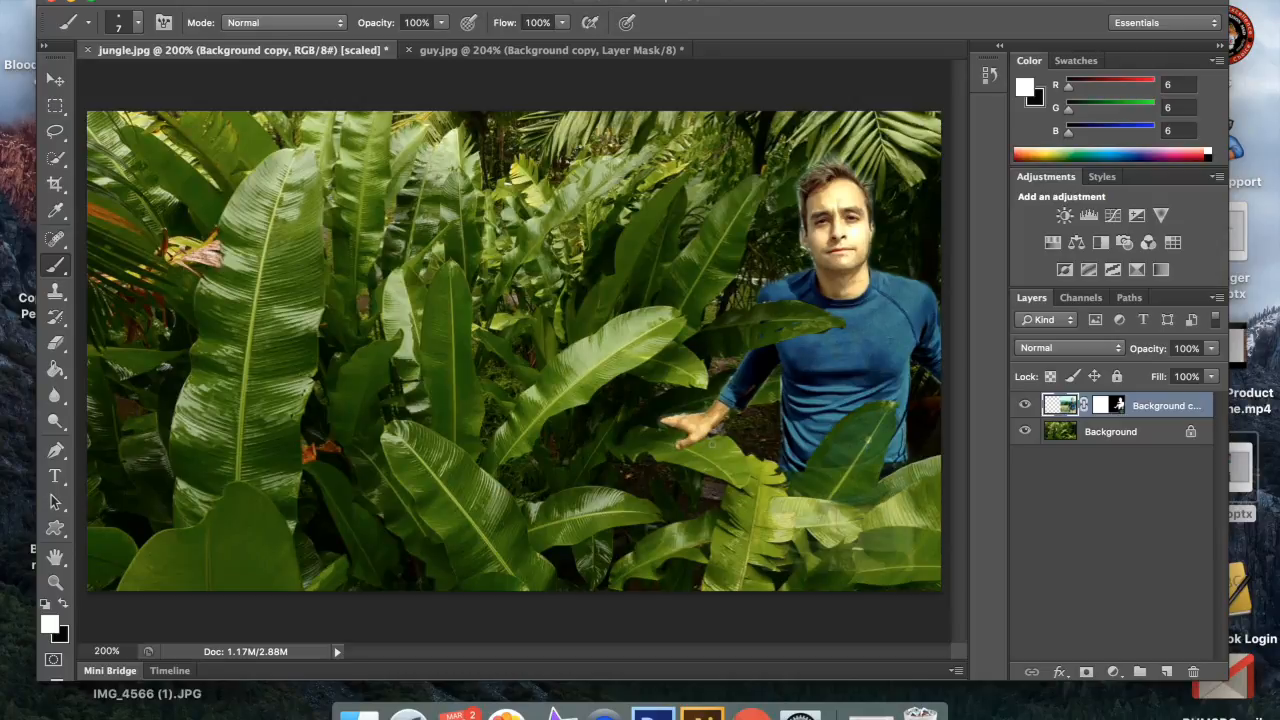
# Step: Sample a dark green from the leaf below the man's hand and check the Brush tool's size and hardness
pyautogui.keyDown('alt'); pyautogui.click(700, 438); pyautogui.keyUp('alt')
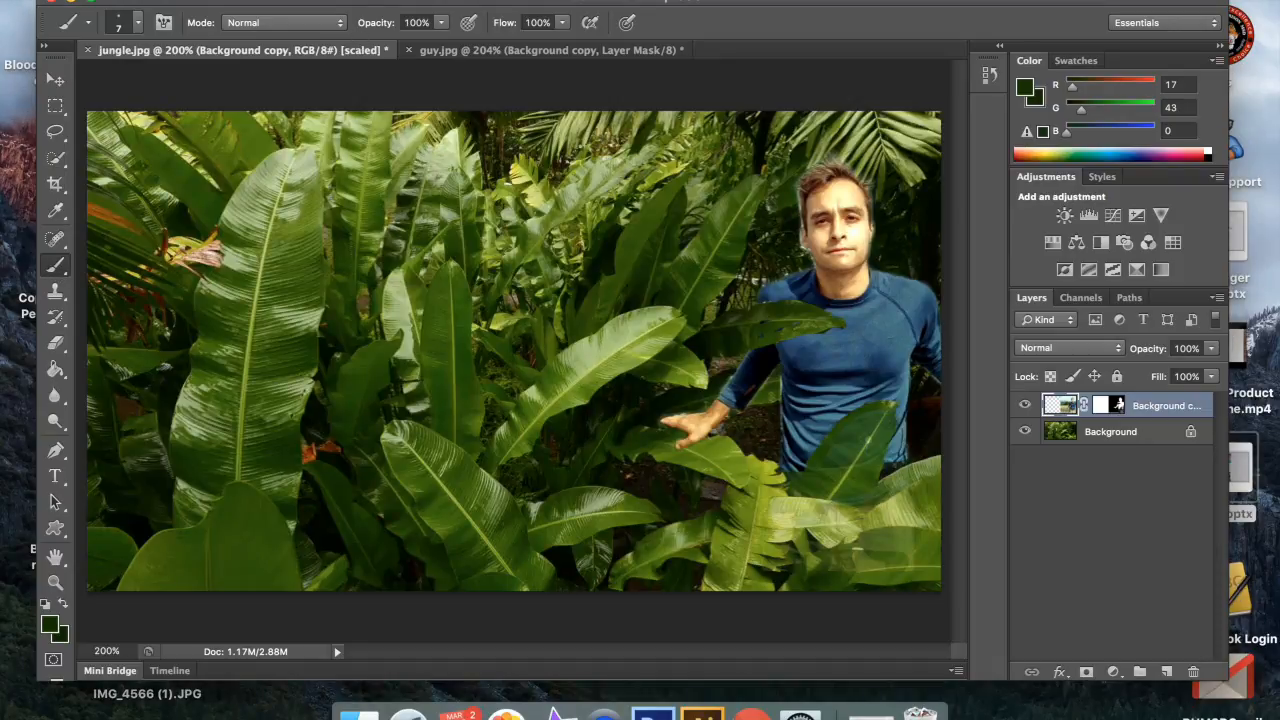
pyautogui.rightClick(47, 271)
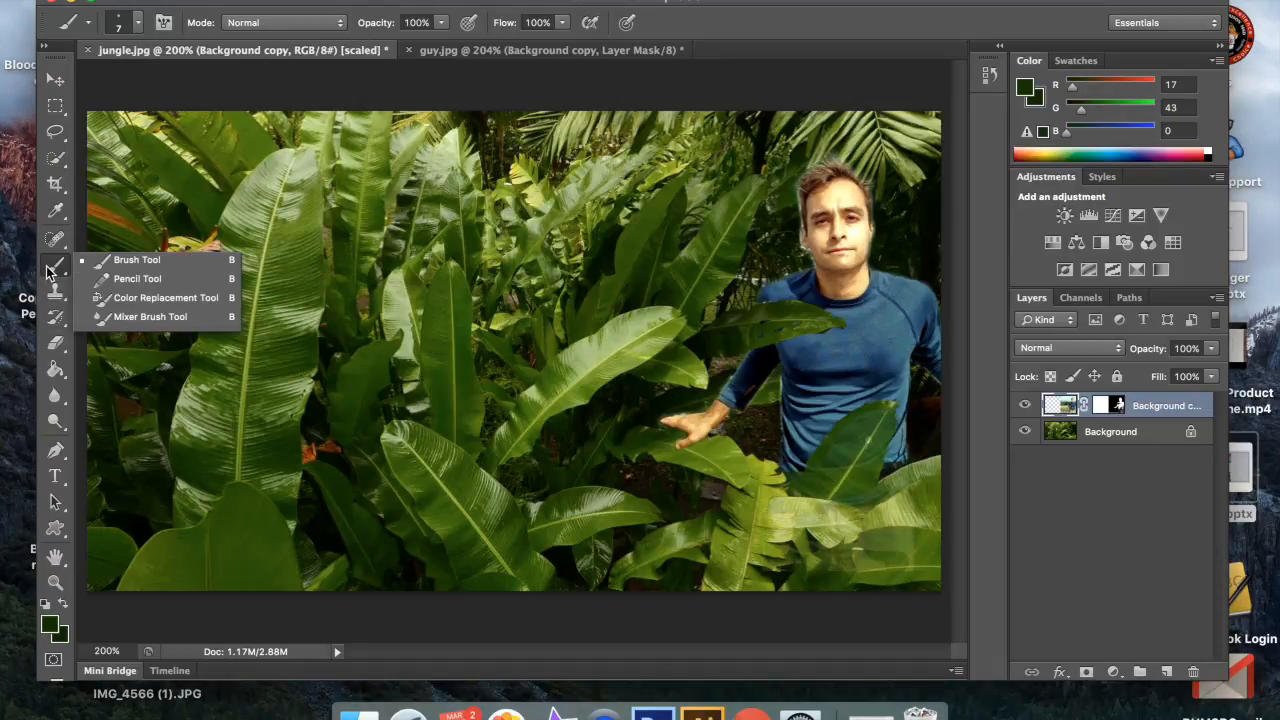
pyautogui.click(121, 267)
pyautogui.rightClick(331, 253)
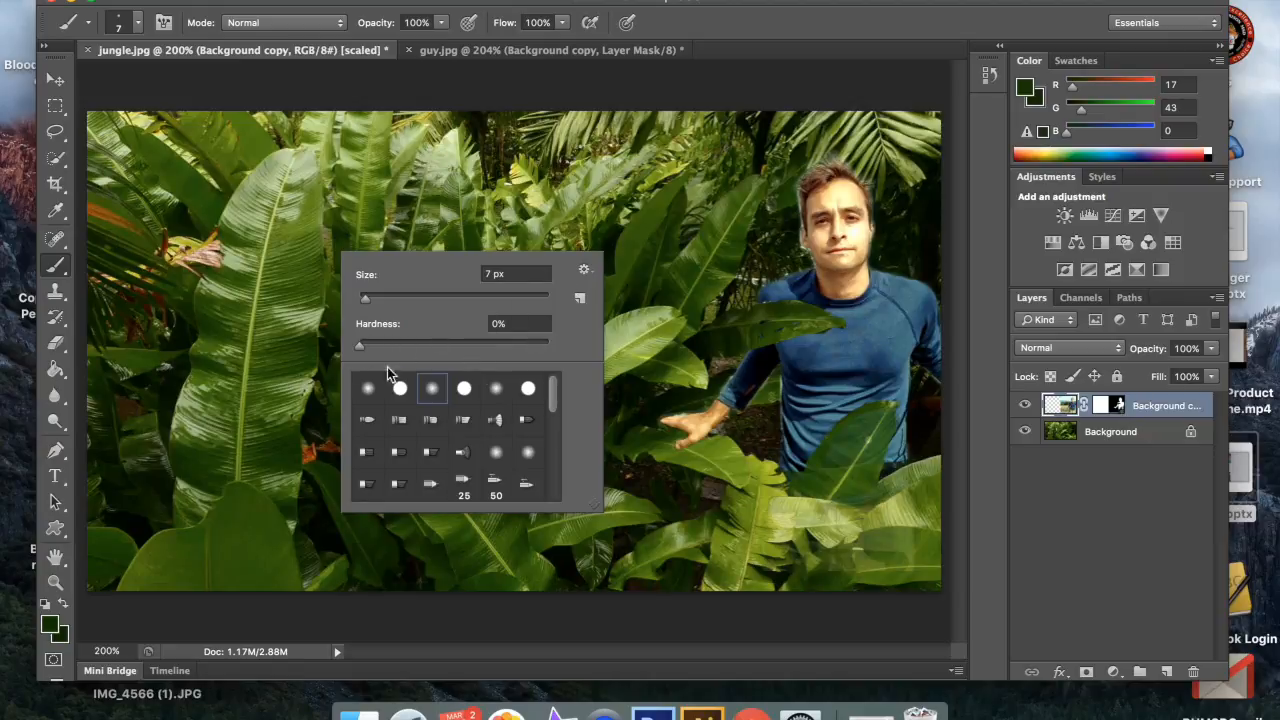
pyautogui.press('Return')
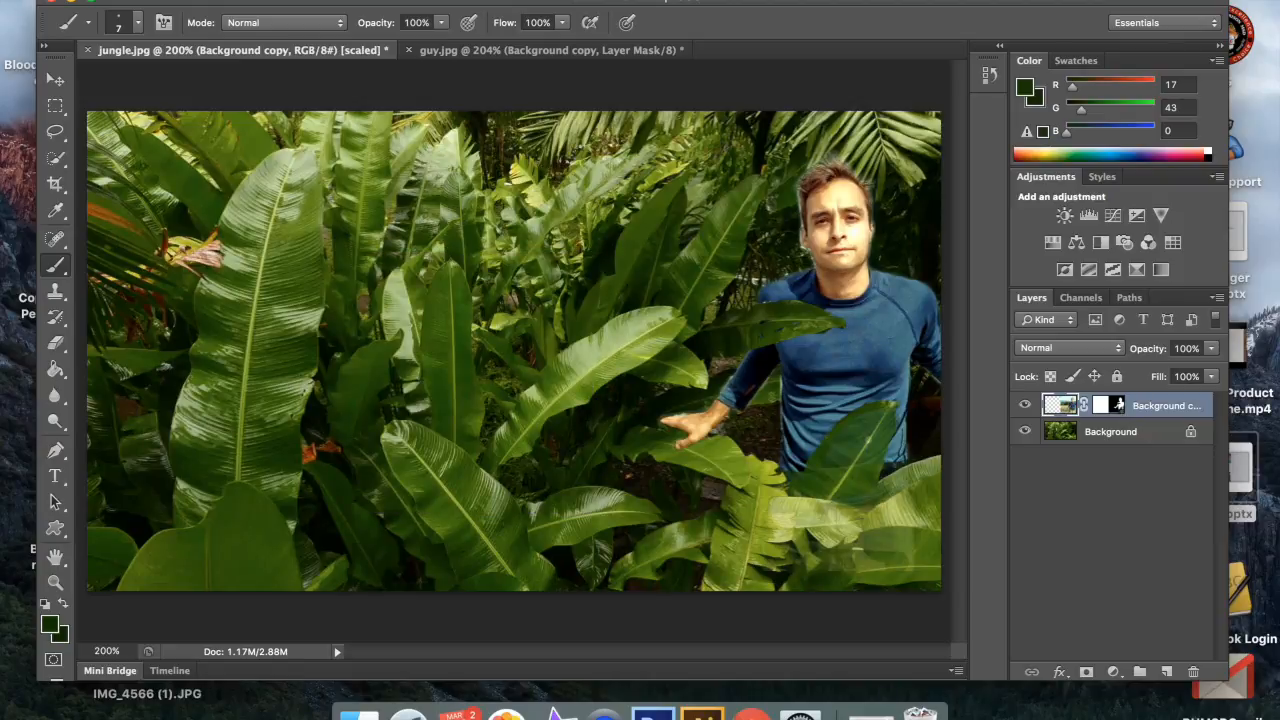
# Step: Resample the foreground color from the dark foliage beside the man's hand, choosing the near-black green 000d00
pyautogui.click(50, 624)
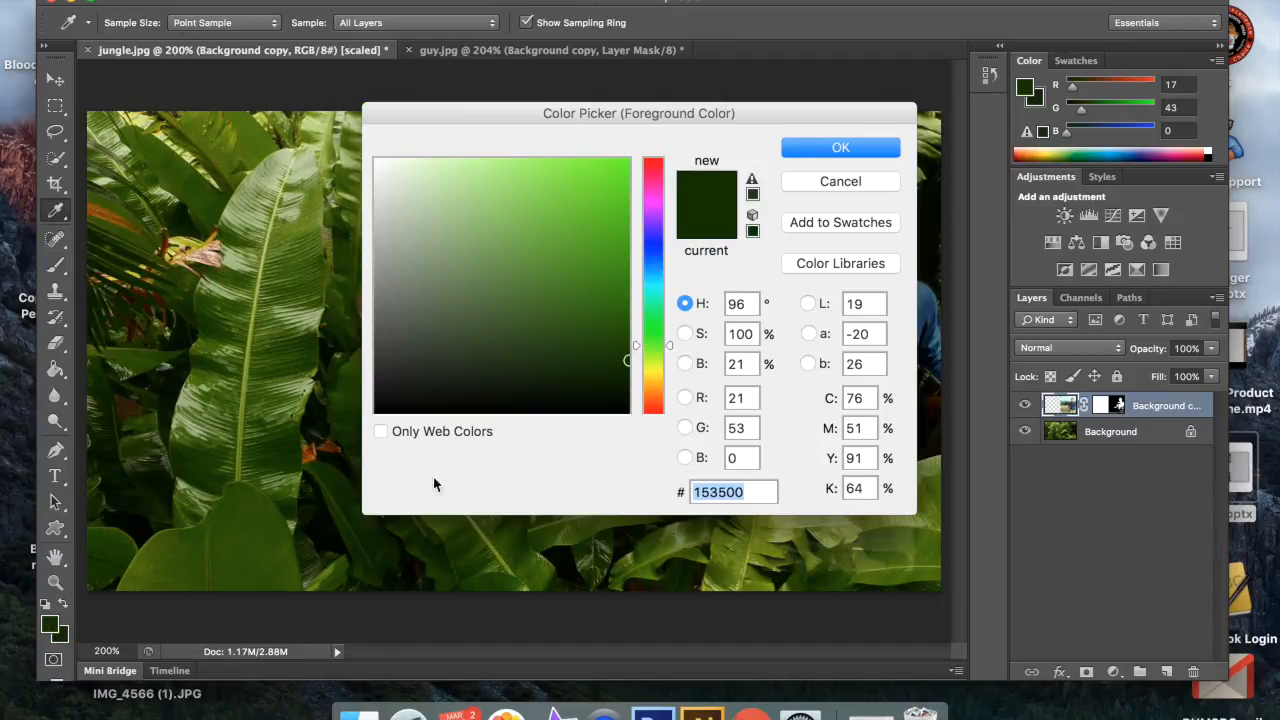
pyautogui.moveTo(753, 121); pyautogui.dragTo(433, 63)
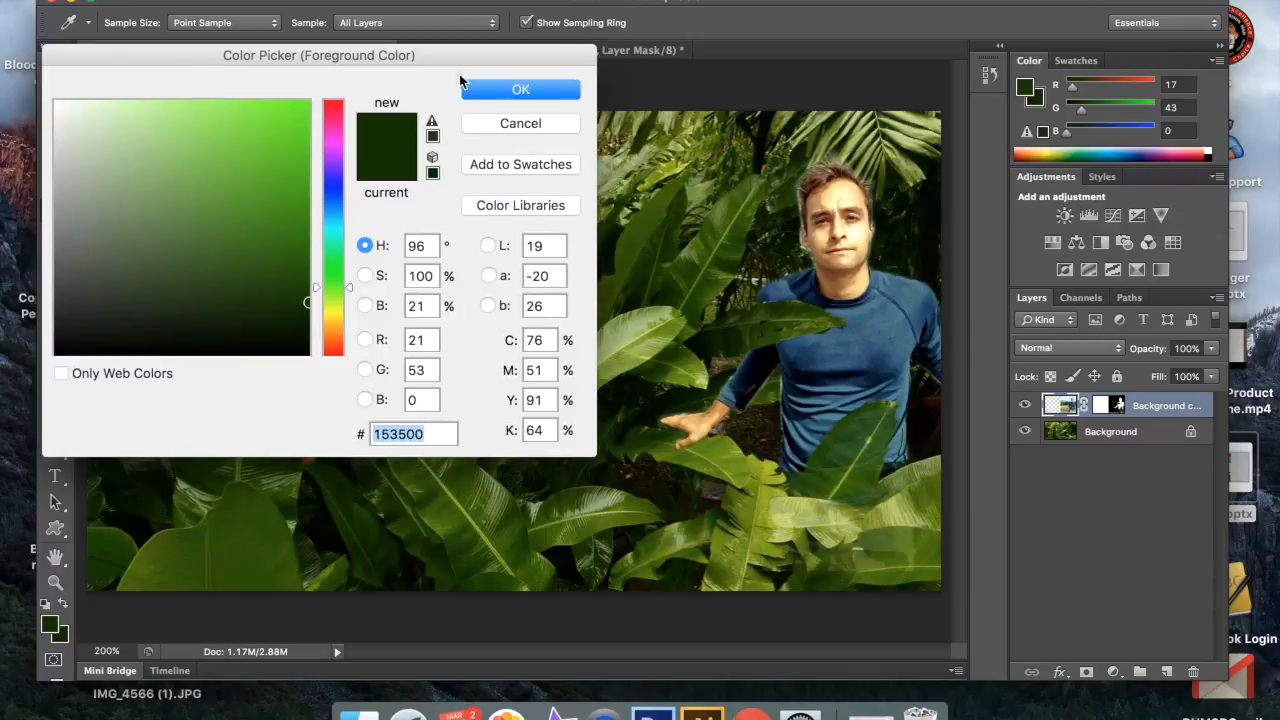
pyautogui.click(657, 434)
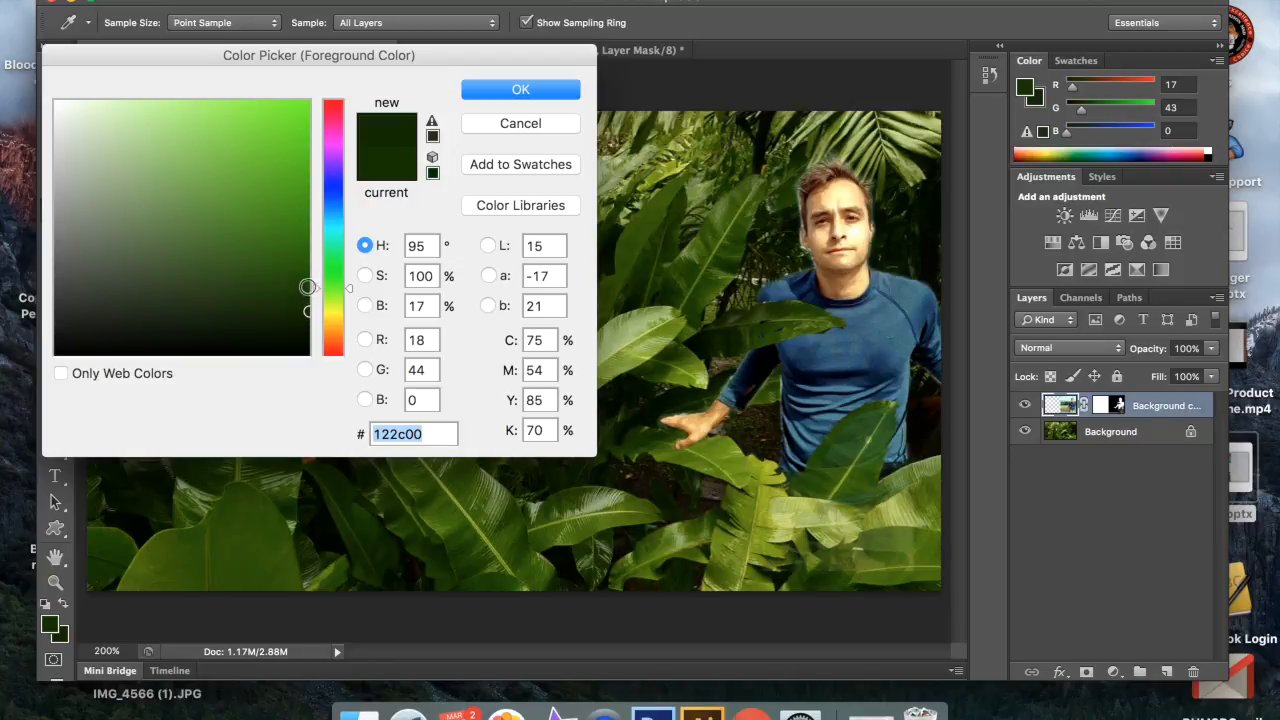
pyautogui.click(519, 91)
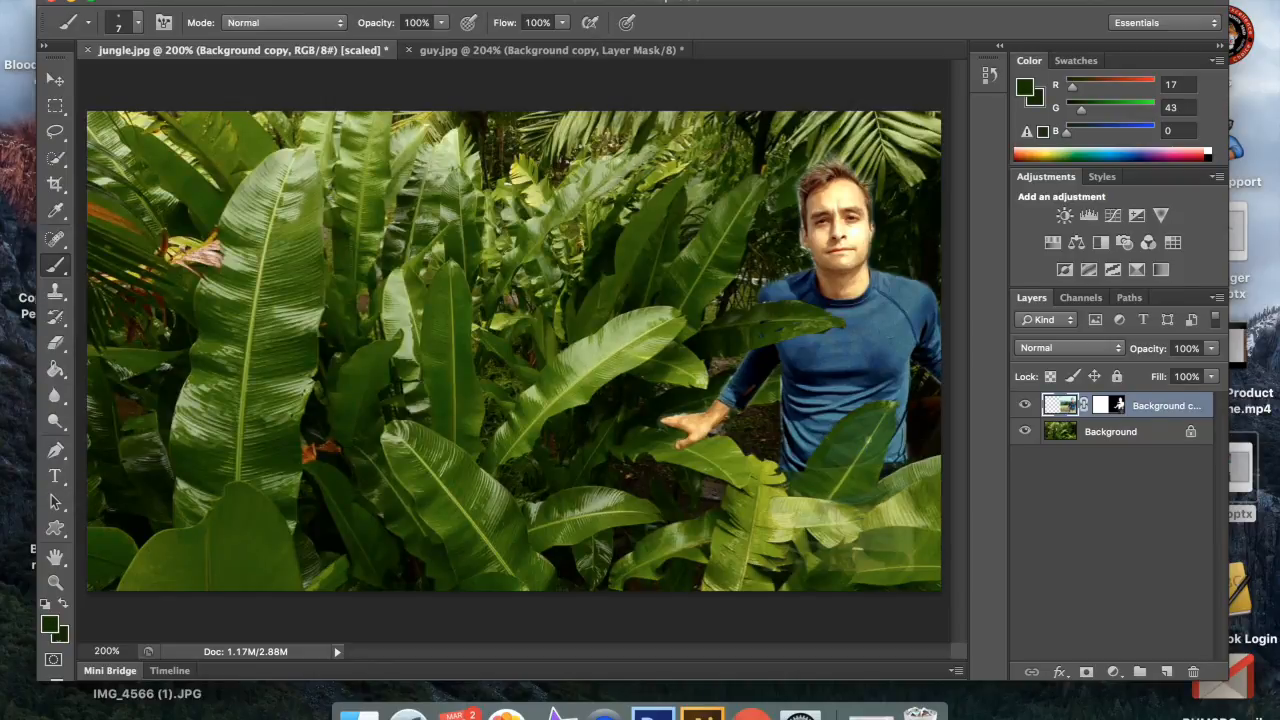
pyautogui.click(50, 624)
pyautogui.click(651, 410)
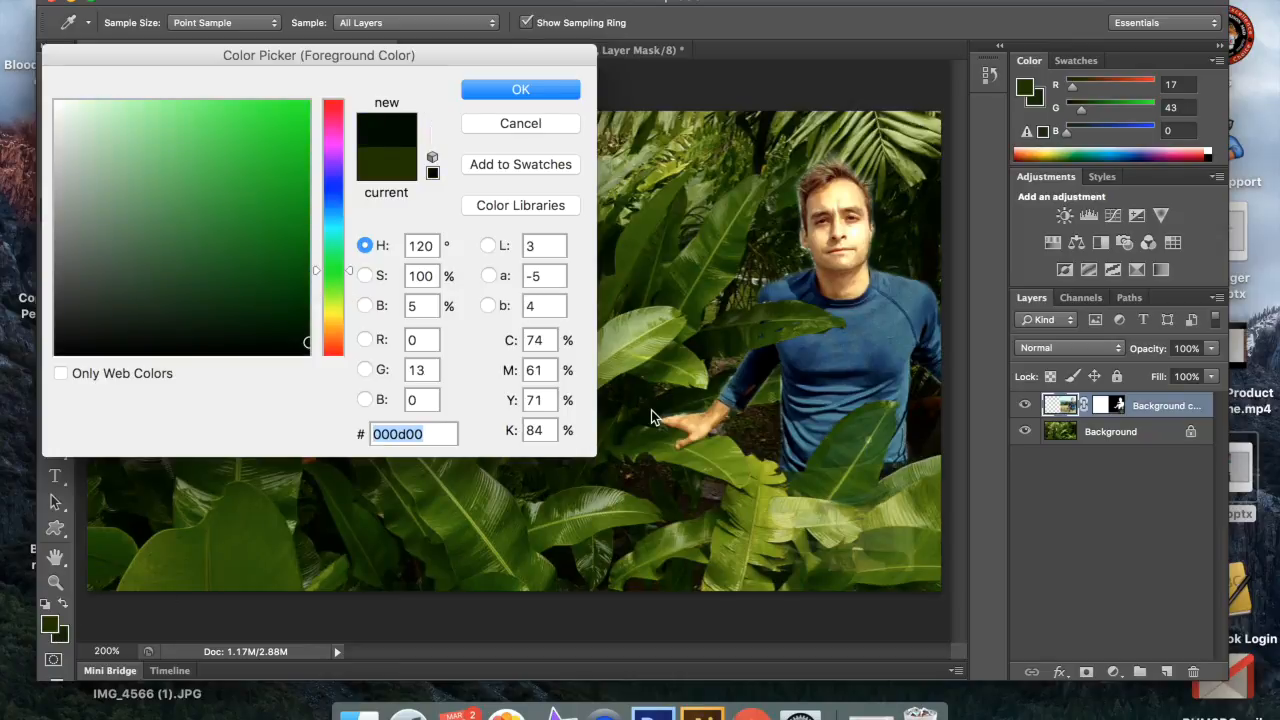
pyautogui.click(517, 90)
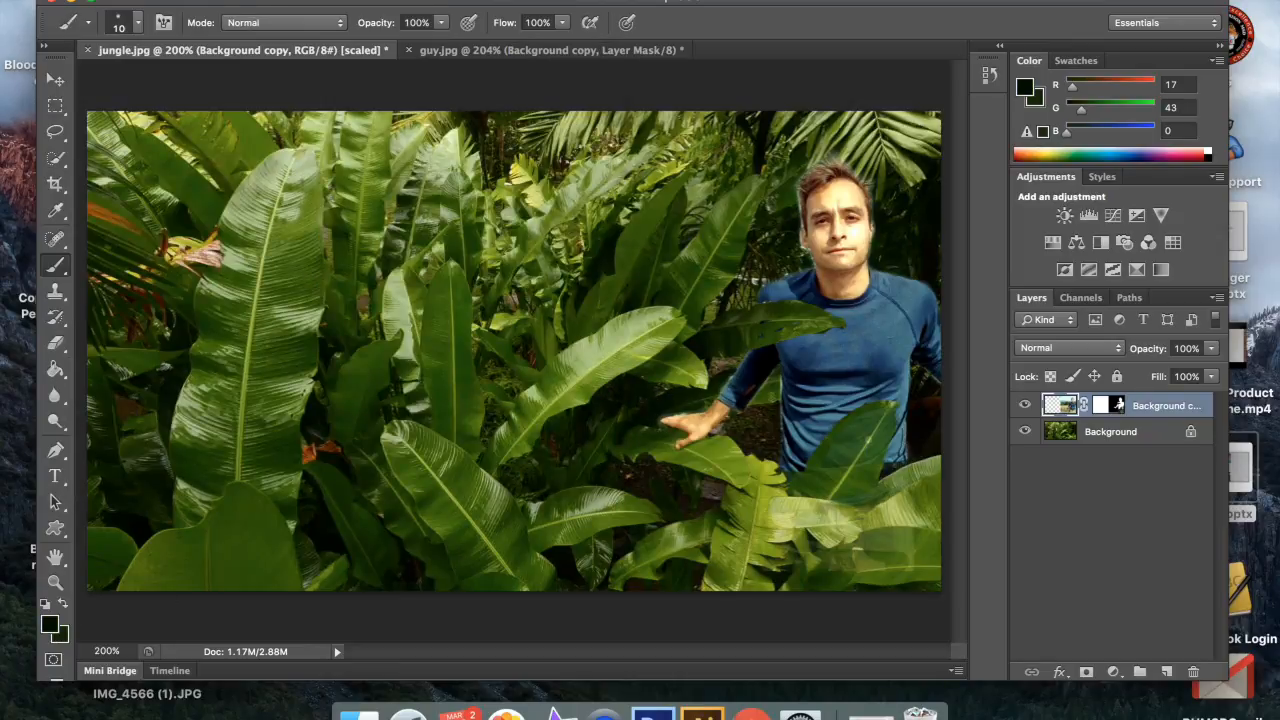
# Step: Revert the last two brush strokes on the Background layer through the history
pyautogui.click(1060, 431)
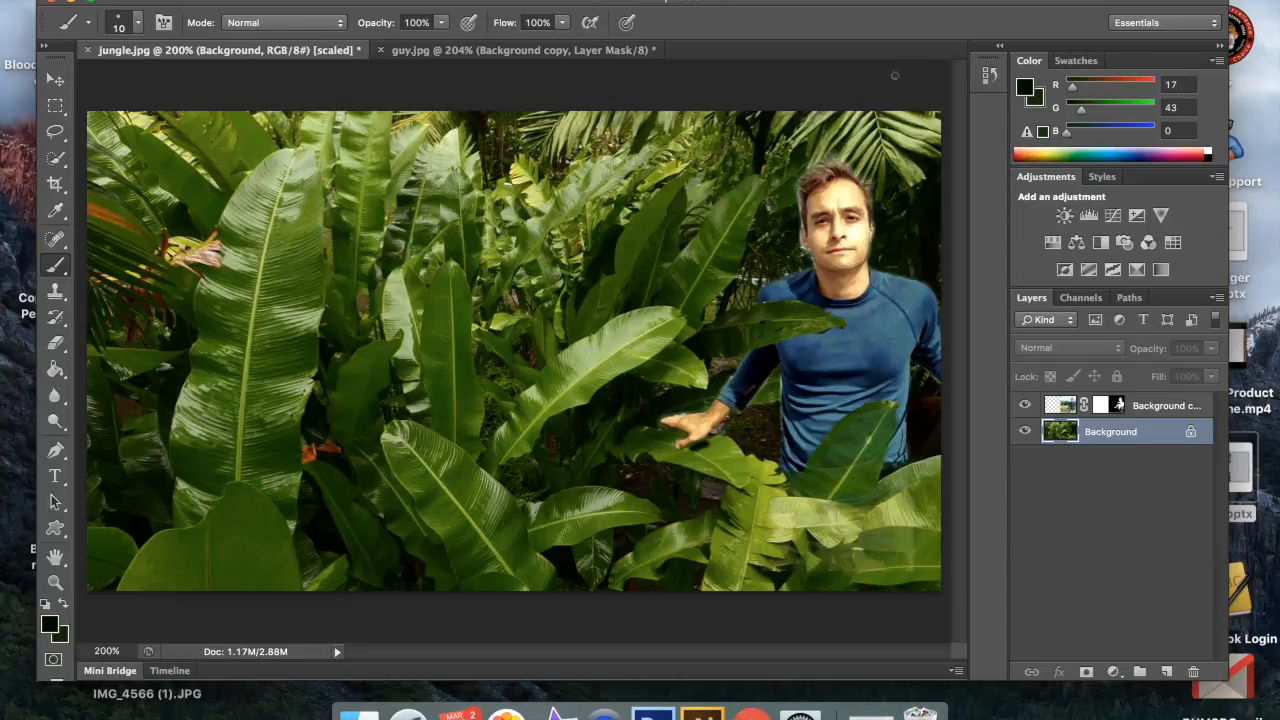
pyautogui.click(991, 77)
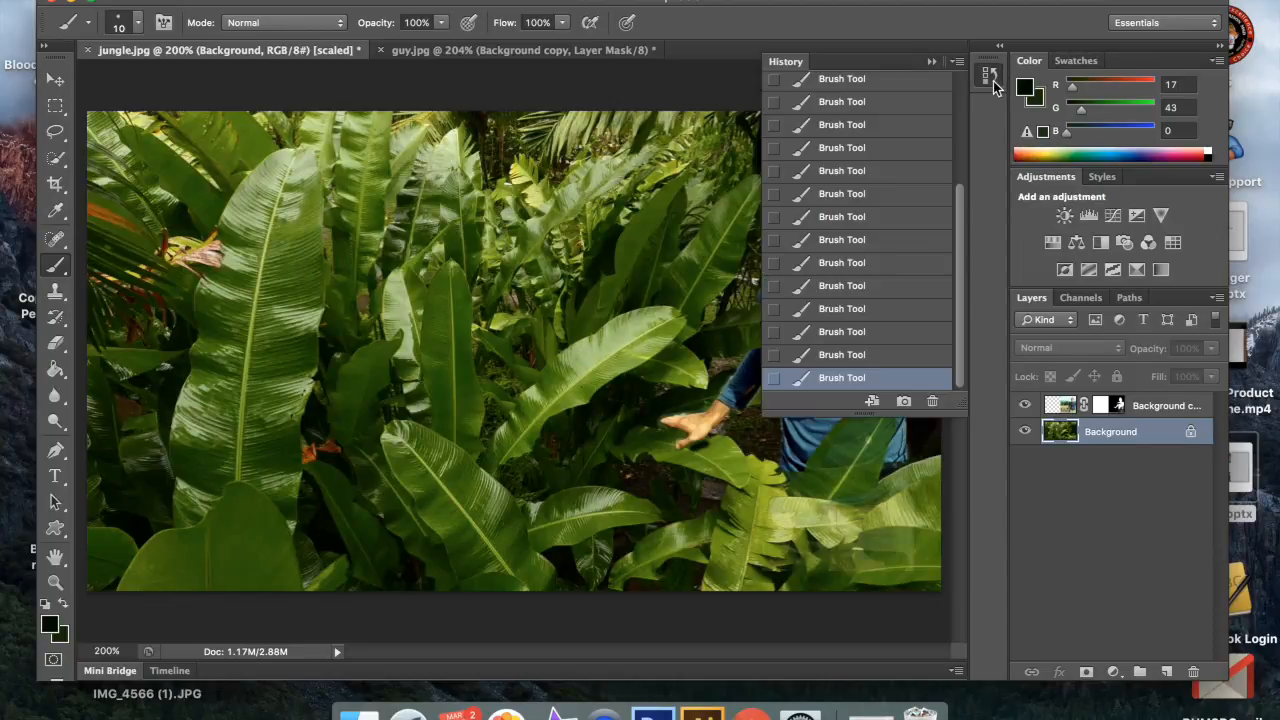
pyautogui.click(855, 336)
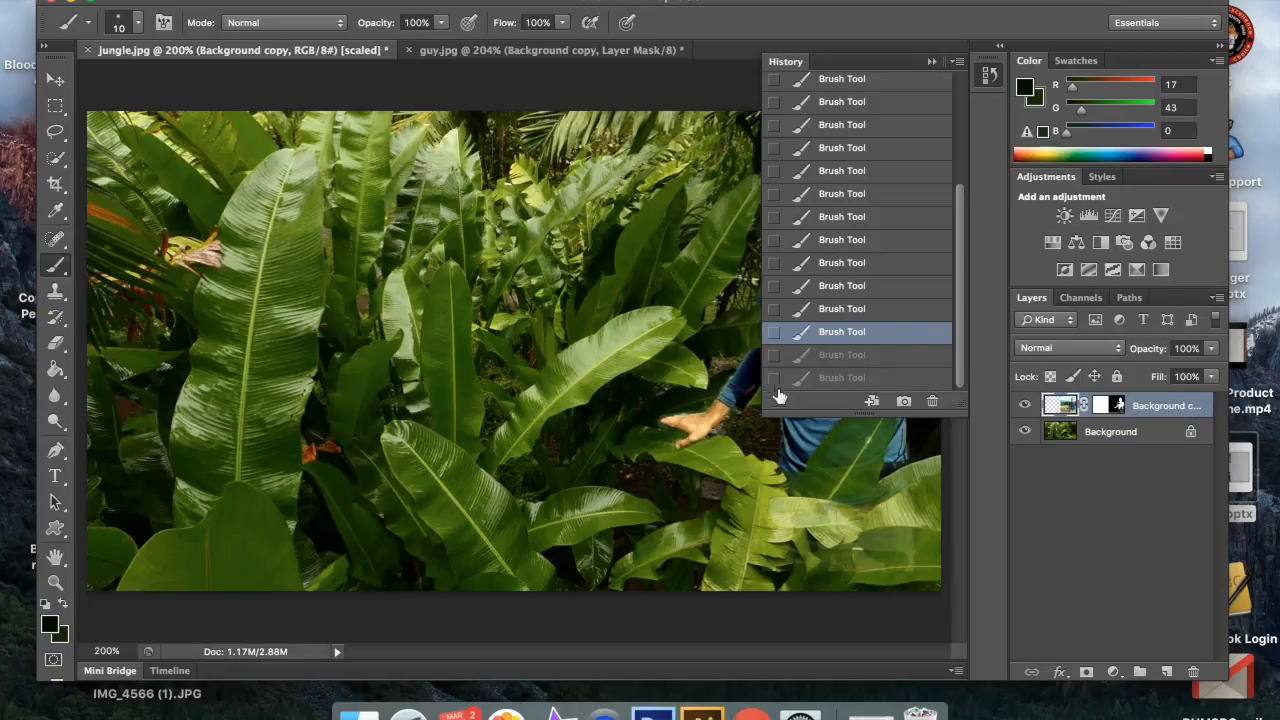
pyautogui.click(931, 62)
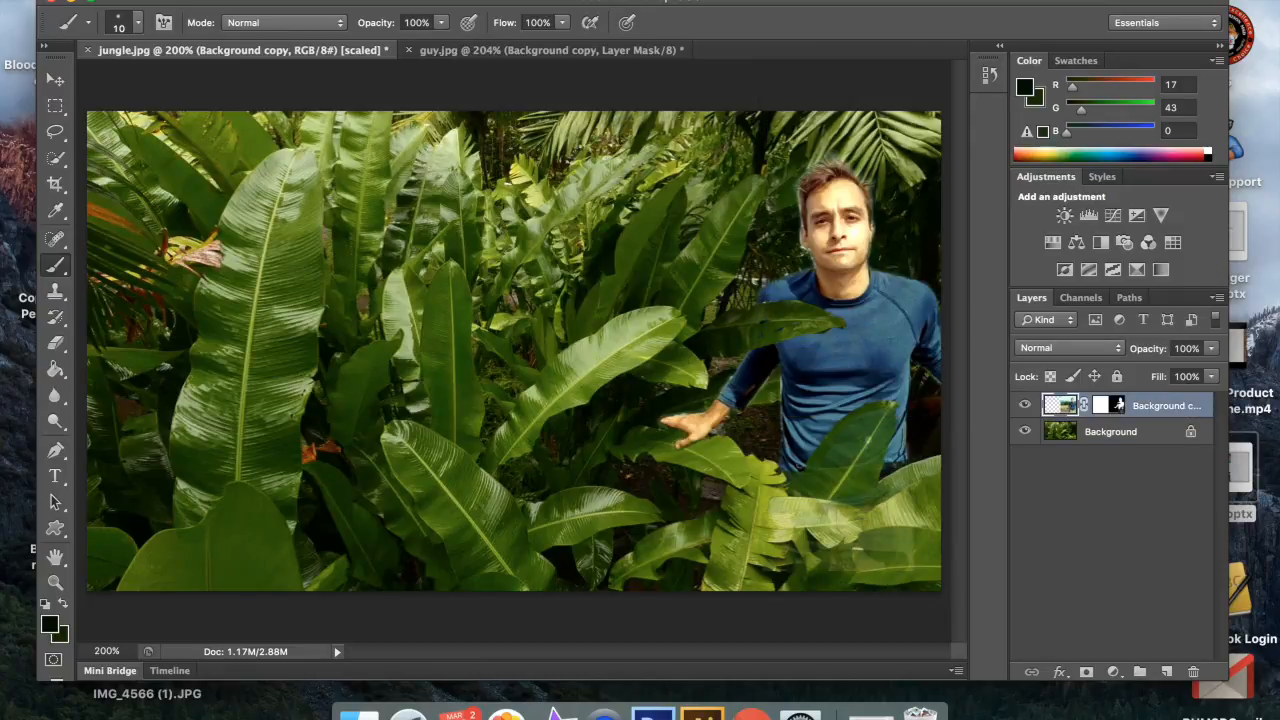
# Step: Select the Background layer and sample the dark green 153100 beside the man's hand as the foreground color
pyautogui.click(1070, 441)
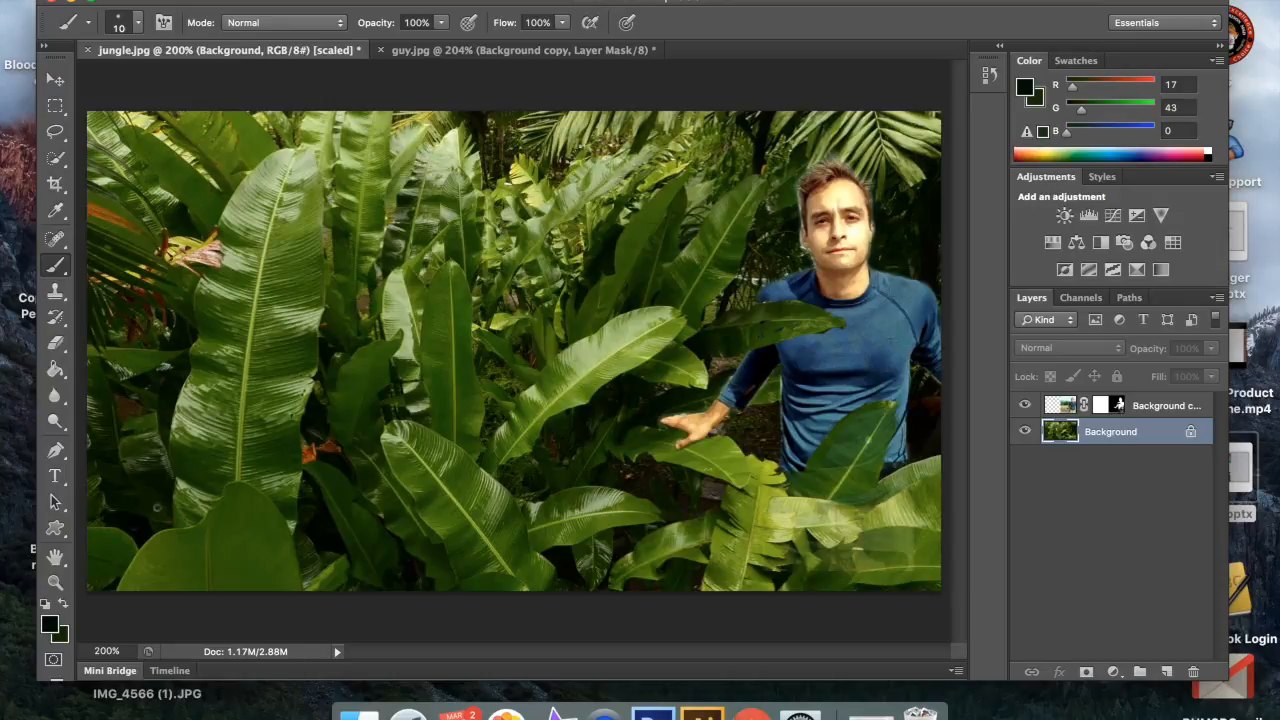
pyautogui.click(49, 624)
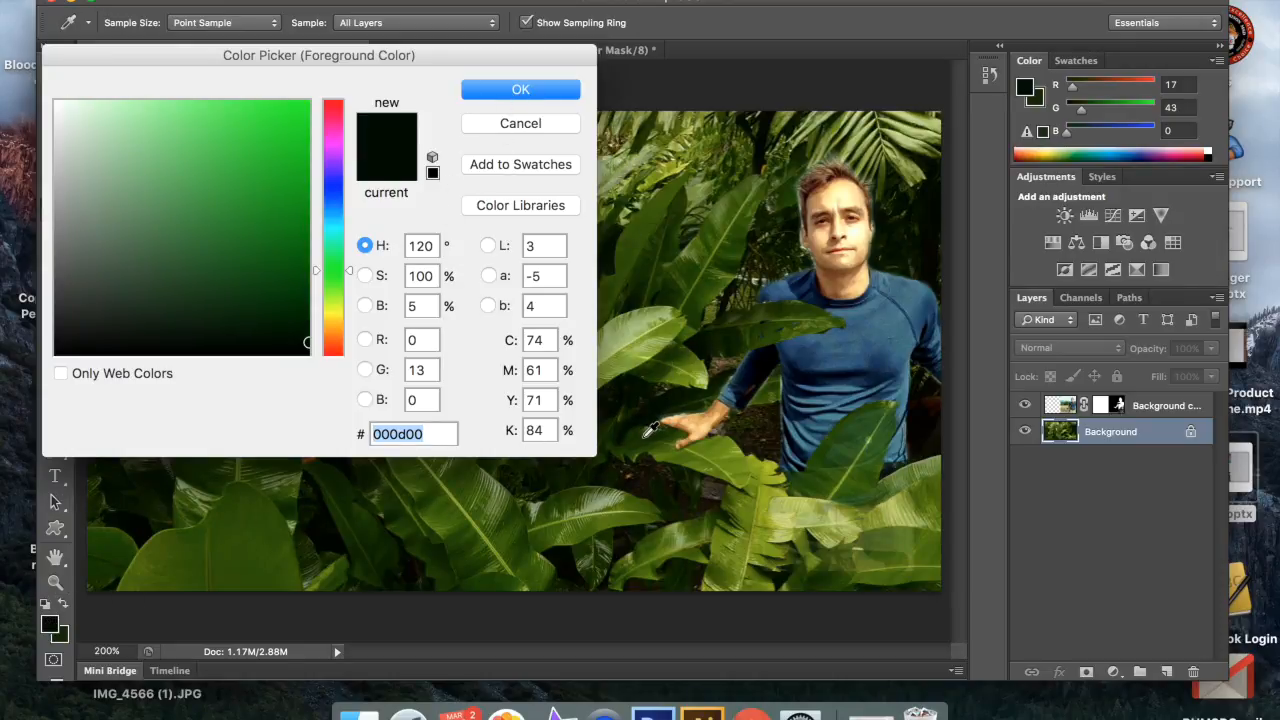
pyautogui.click(650, 428)
pyautogui.click(540, 93)
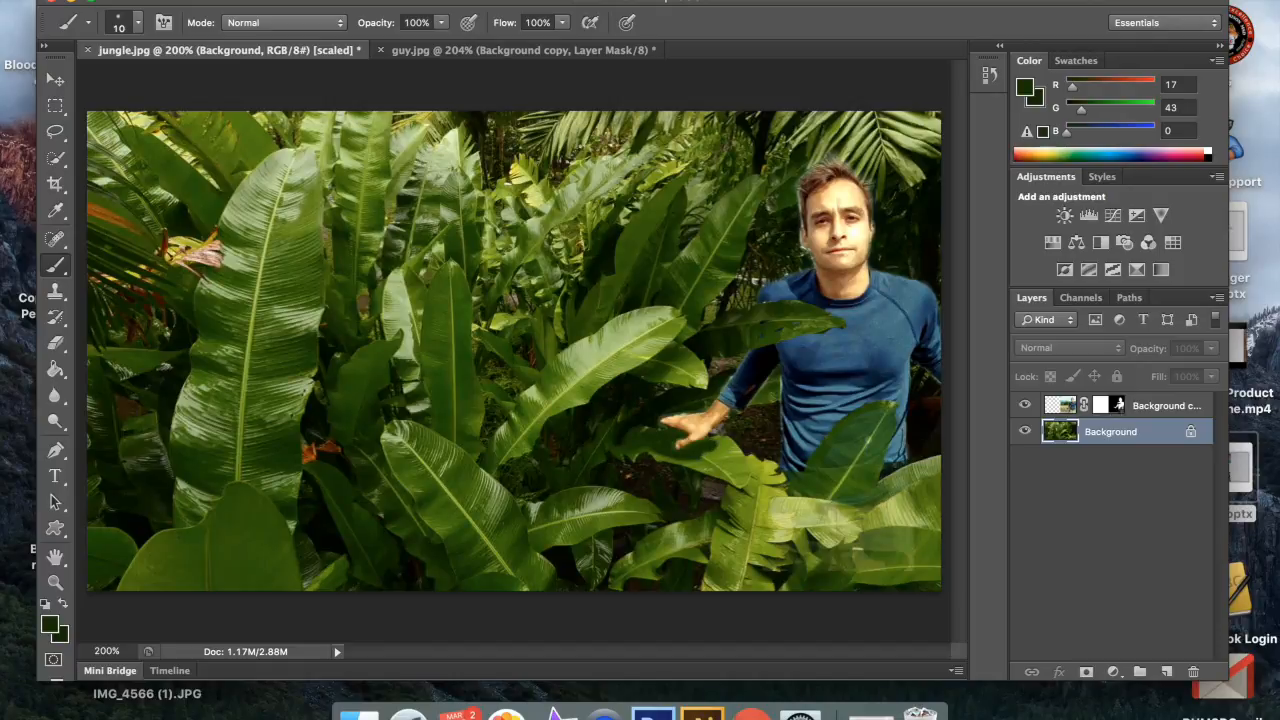
# Step: Lower the brush opacity to 43% and sample a brighter green from the leaf below the man's hand
pyautogui.click(441, 22)
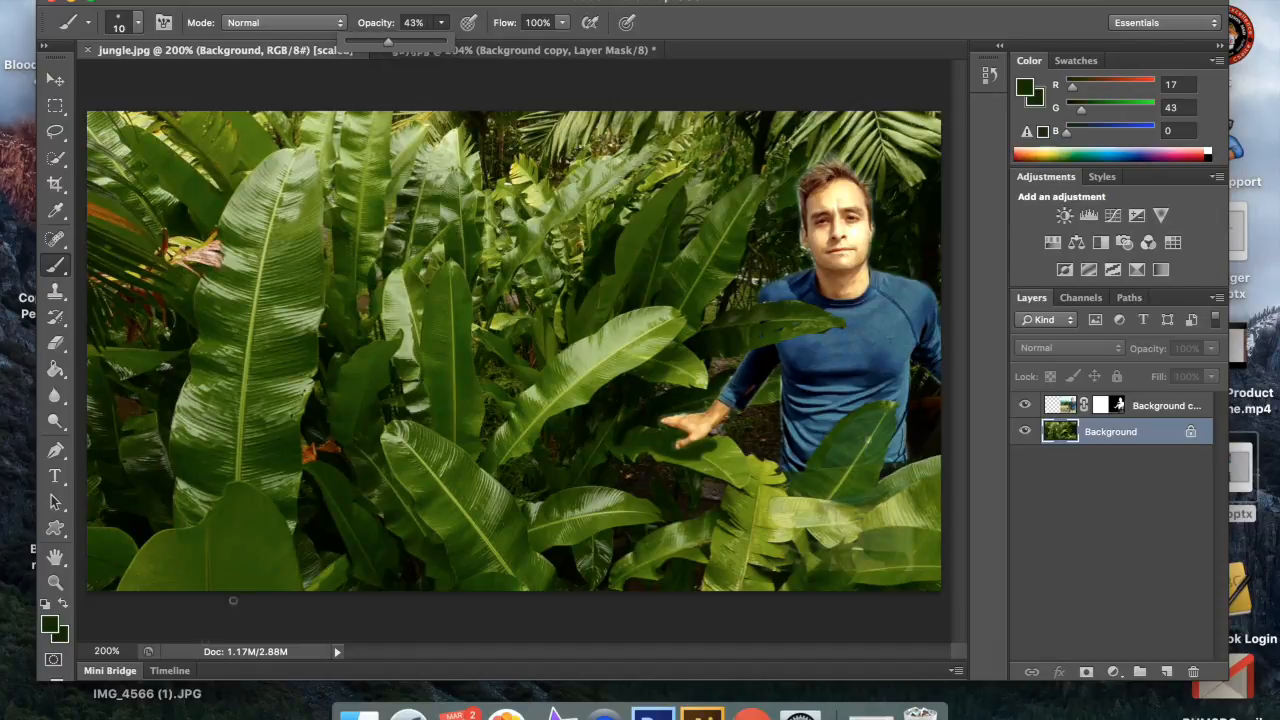
pyautogui.click(49, 626)
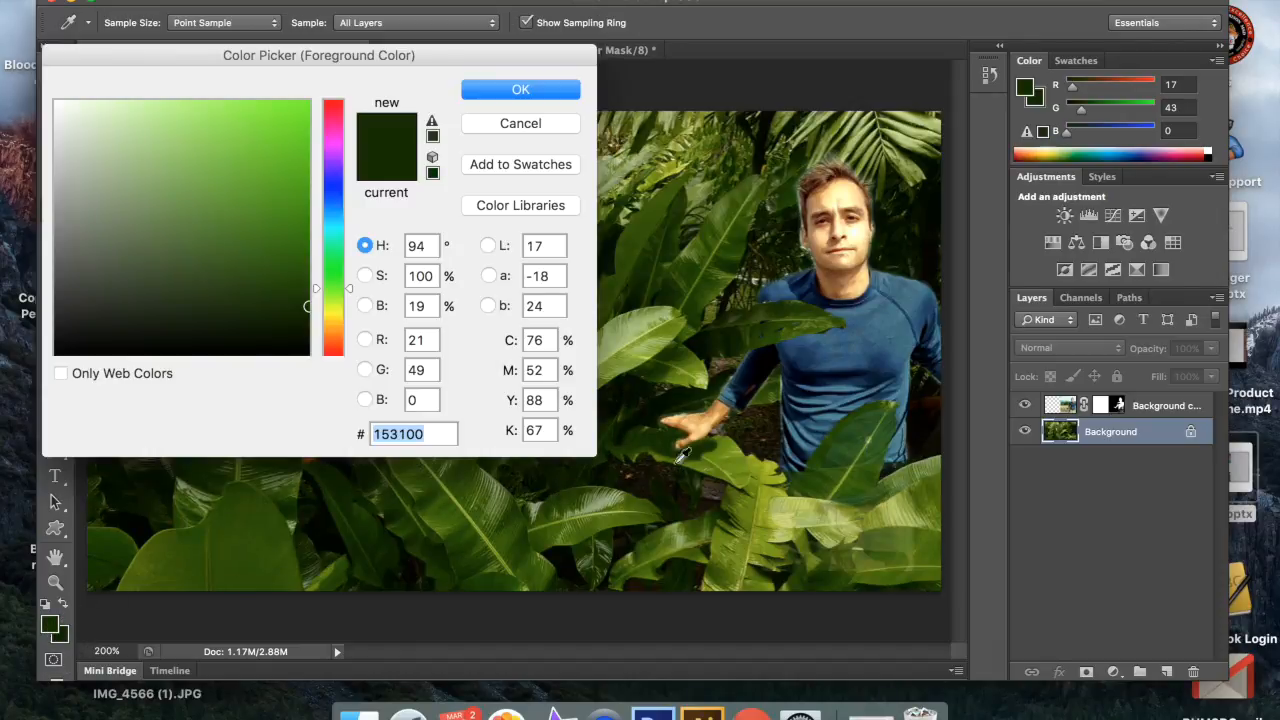
pyautogui.click(729, 444)
pyautogui.click(527, 90)
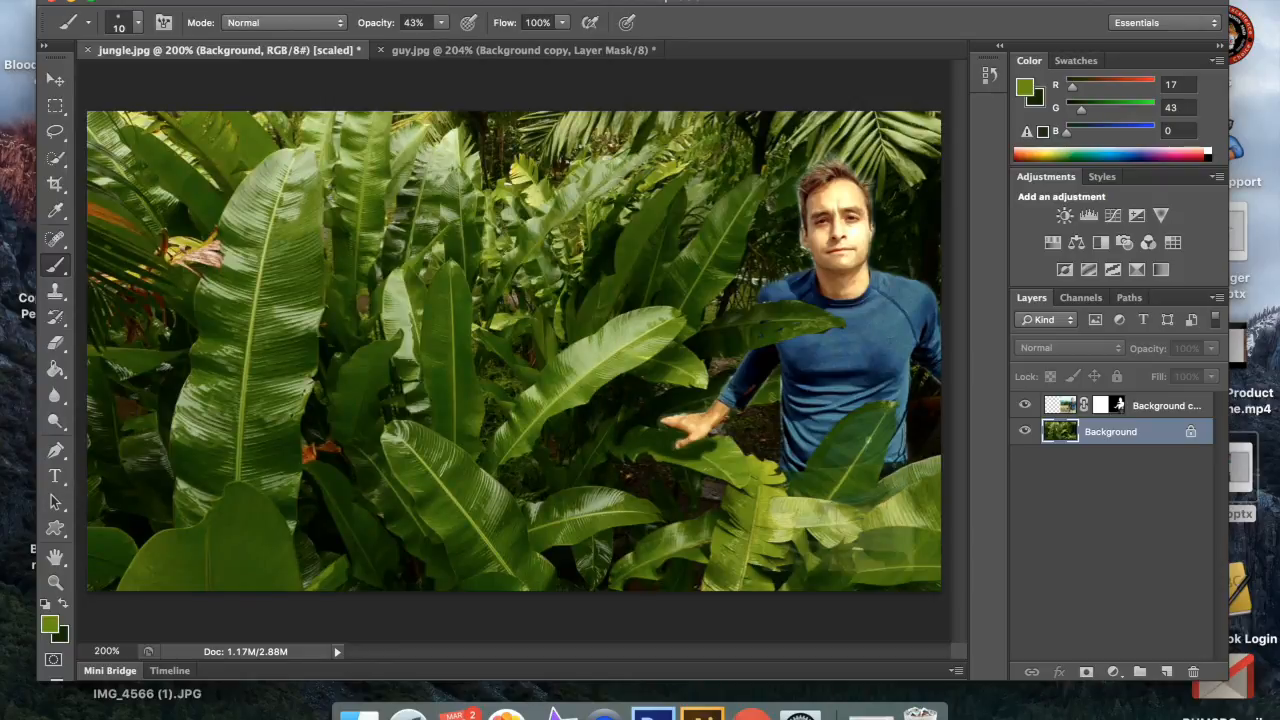